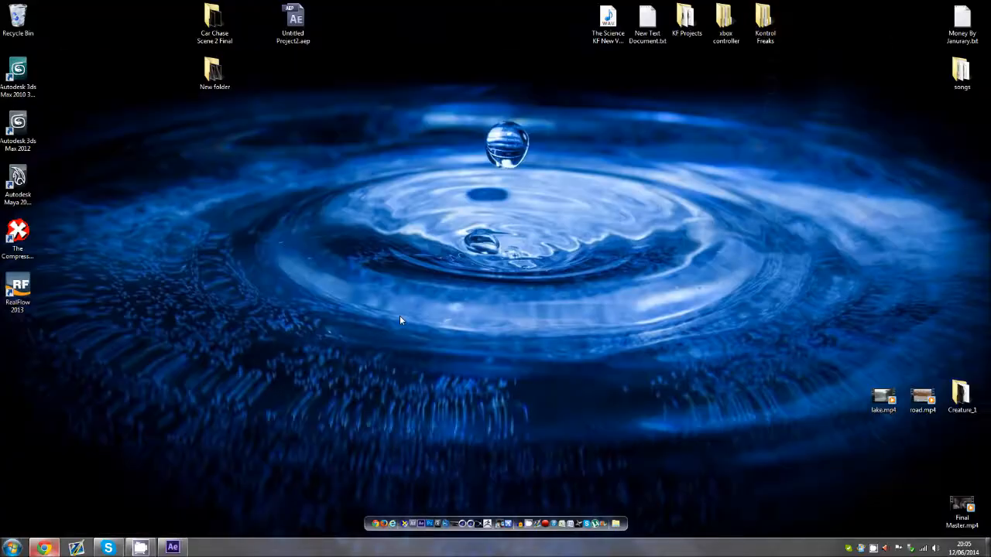
# Switch to After Effects with its empty untitled project.
pyautogui.click(172, 547)
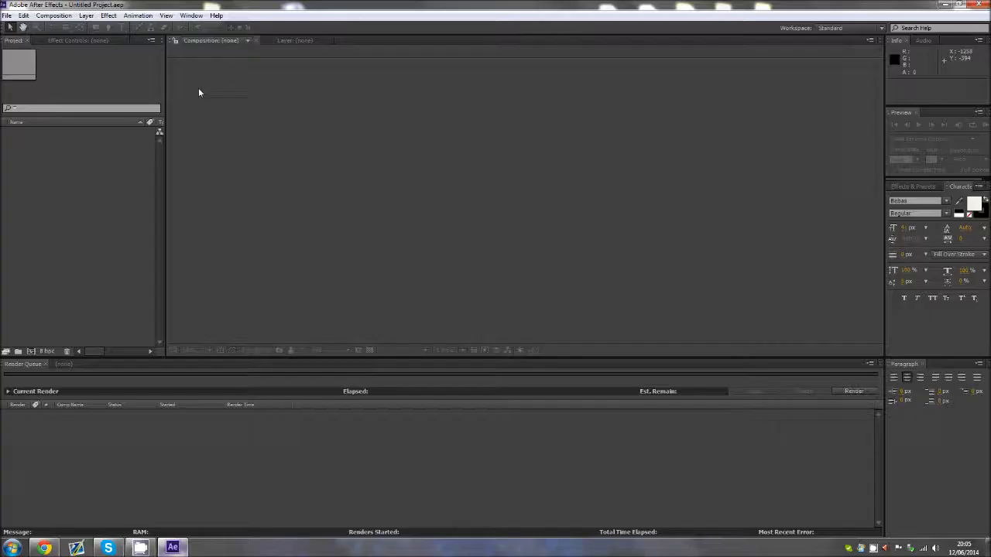
pyautogui.click(191, 16)
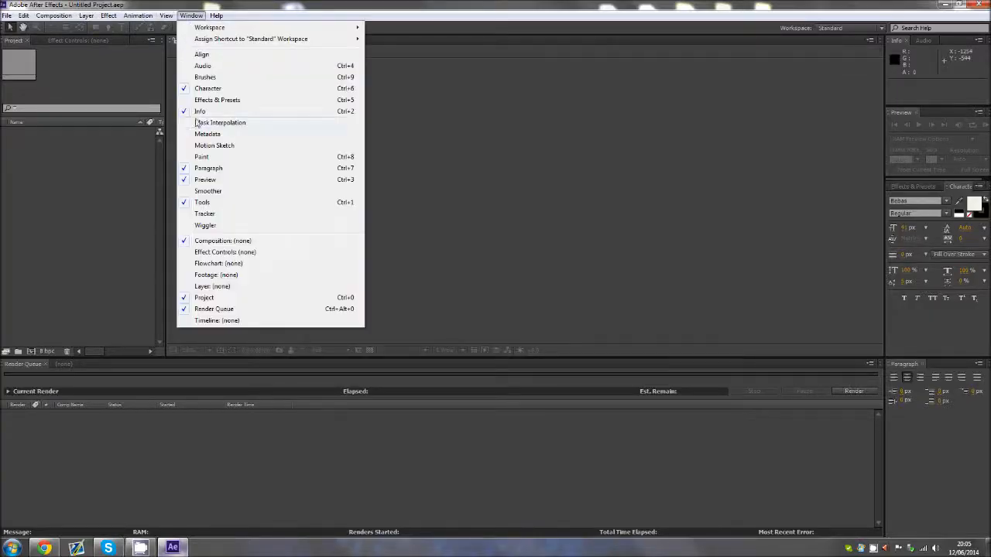
pyautogui.click(166, 15)
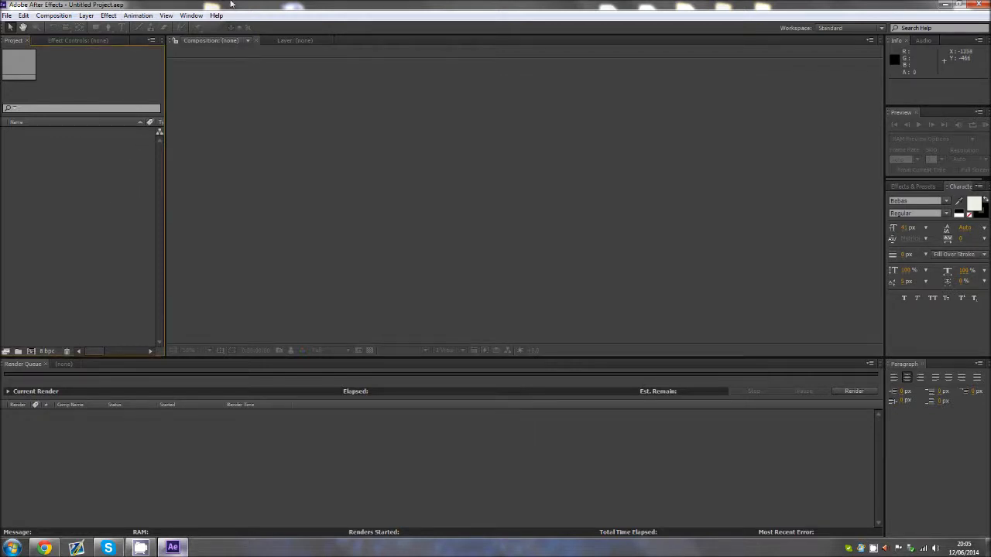
# Check the rendered PNG frames in the desktop folder Car Chase Scene 2 Final, then return to the maximized After Effects project.
pyautogui.moveTo(302, 5); pyautogui.dragTo(436, 117)
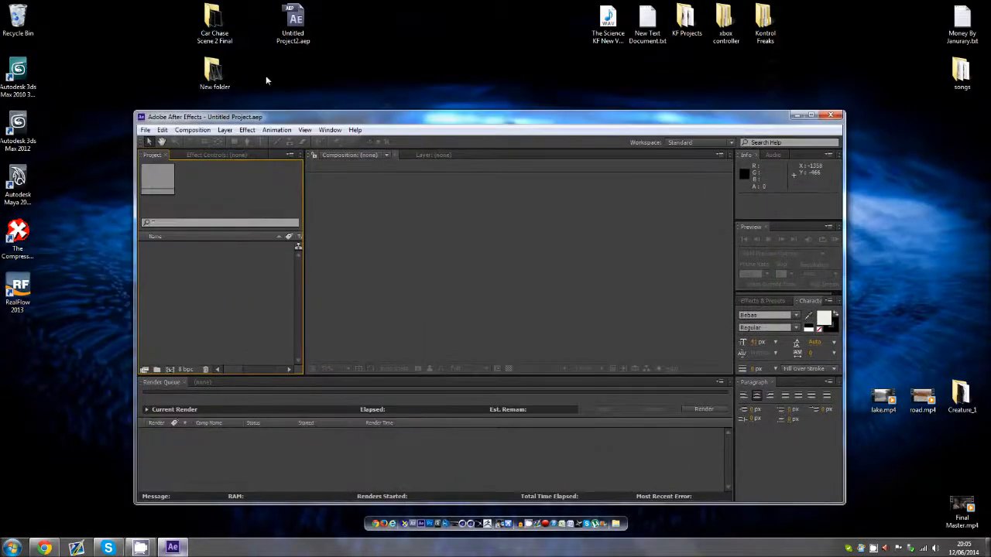
pyautogui.doubleClick(215, 23)
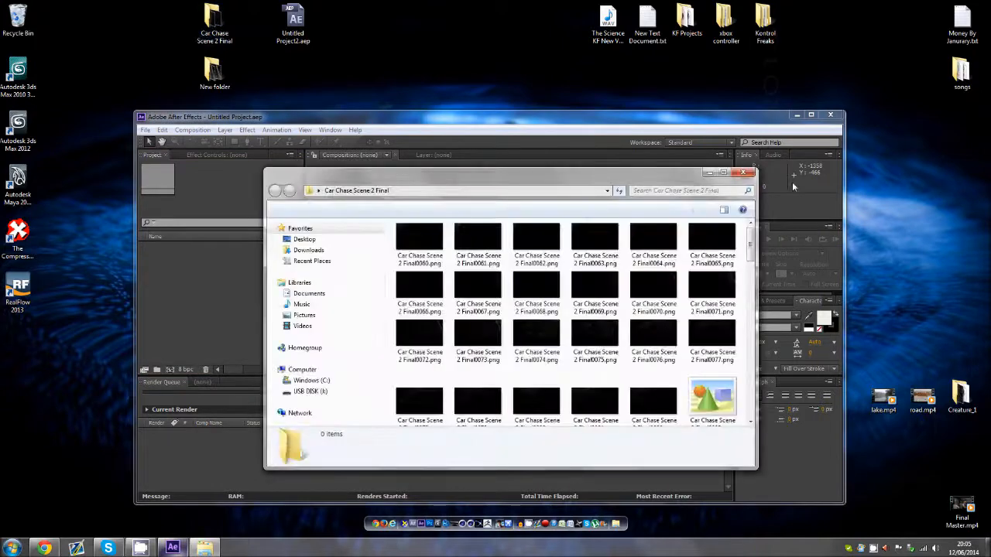
pyautogui.click(754, 171)
pyautogui.click(811, 115)
# Import the PNG sequence starting at Car Chase Scene 2 Final0060.png from the Car Chase Scene 2 Final folder and create a composition from it.
pyautogui.rightClick(4, 172)
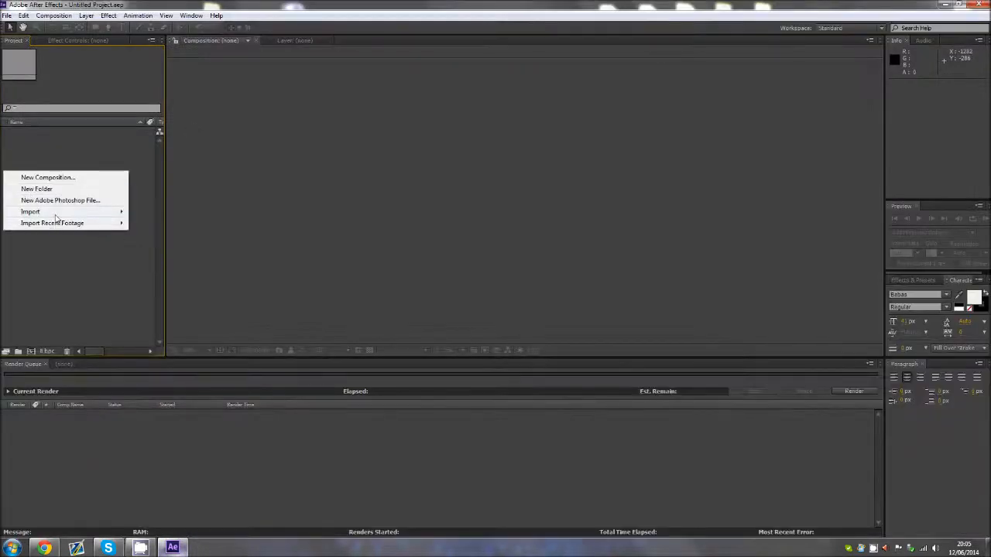
pyautogui.moveTo(56, 215)
pyautogui.click(204, 214)
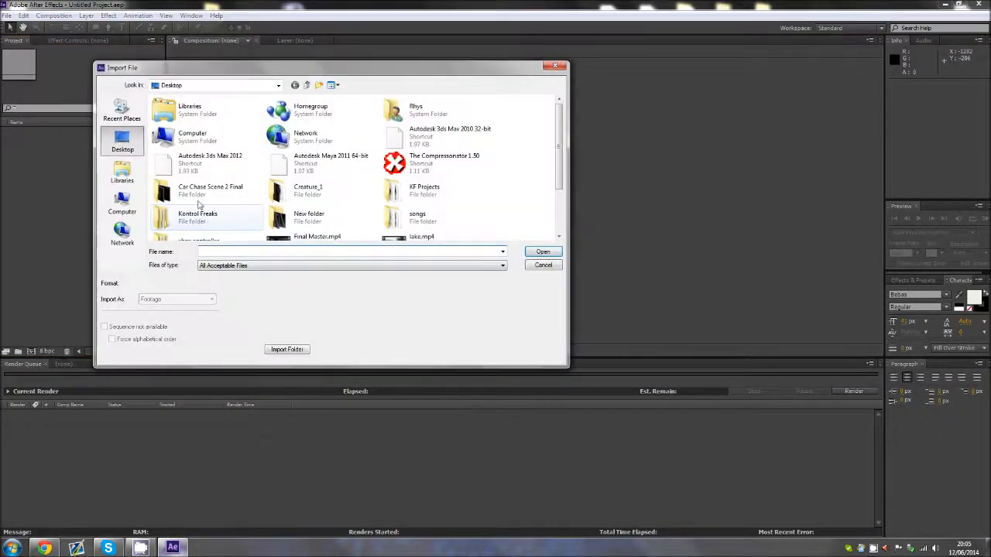
pyautogui.doubleClick(229, 199)
pyautogui.click(182, 134)
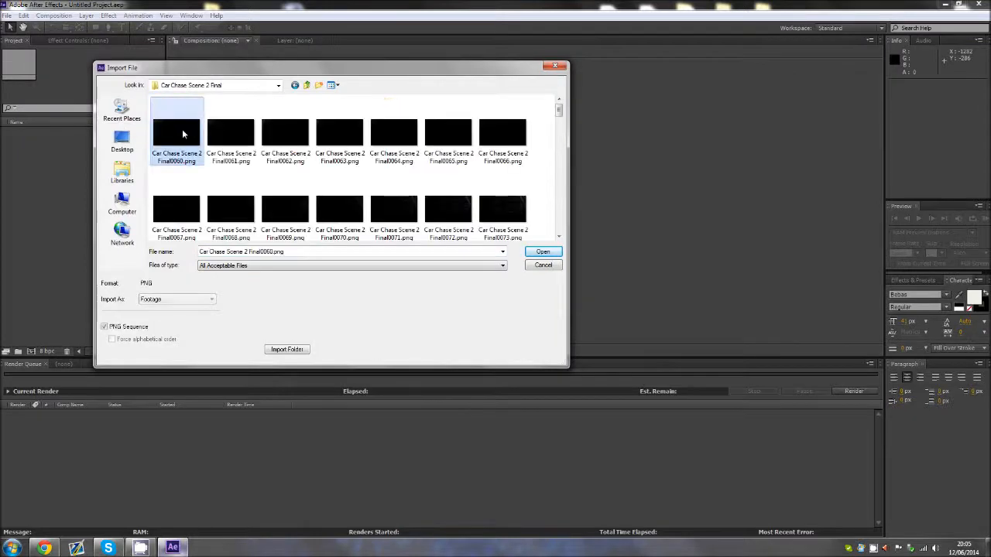
pyautogui.press('Return')
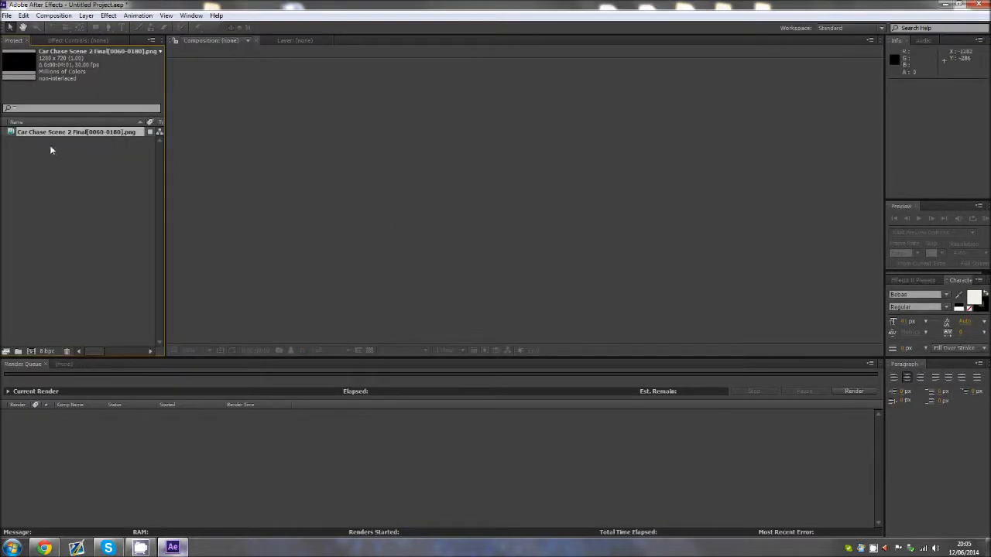
pyautogui.moveTo(46, 134); pyautogui.dragTo(31, 350)
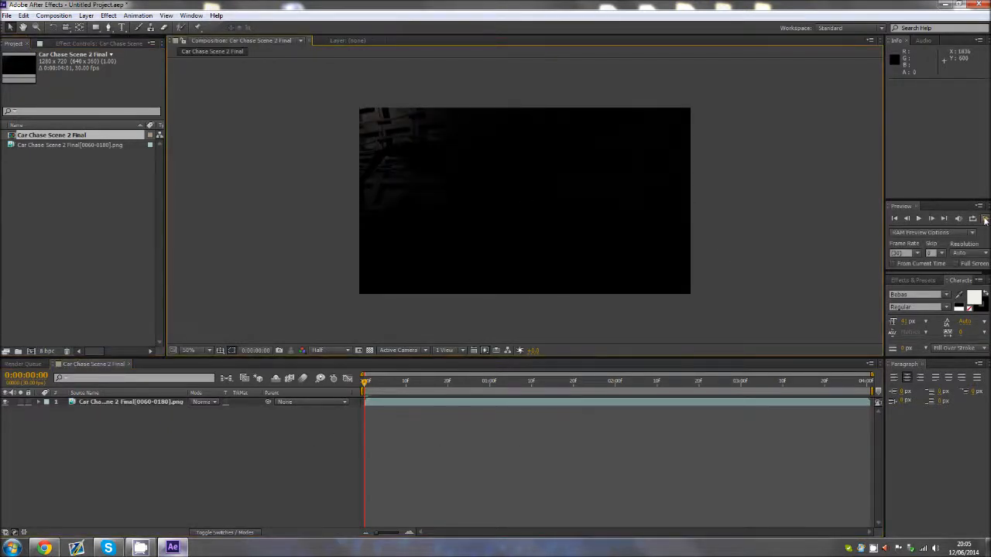
# RAM preview the background composition and scrub through it to 0:00:02:27.
pyautogui.click(985, 220)
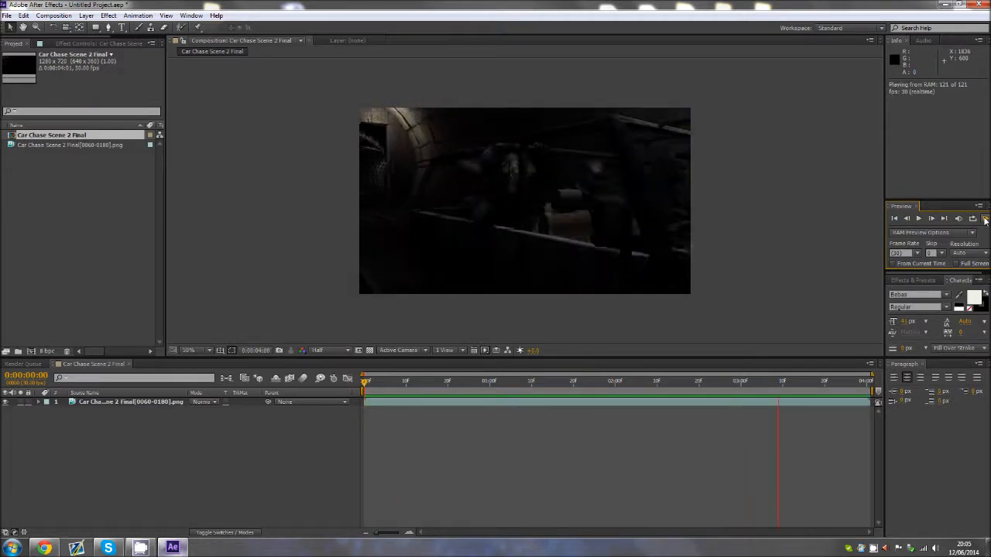
pyautogui.press('space')
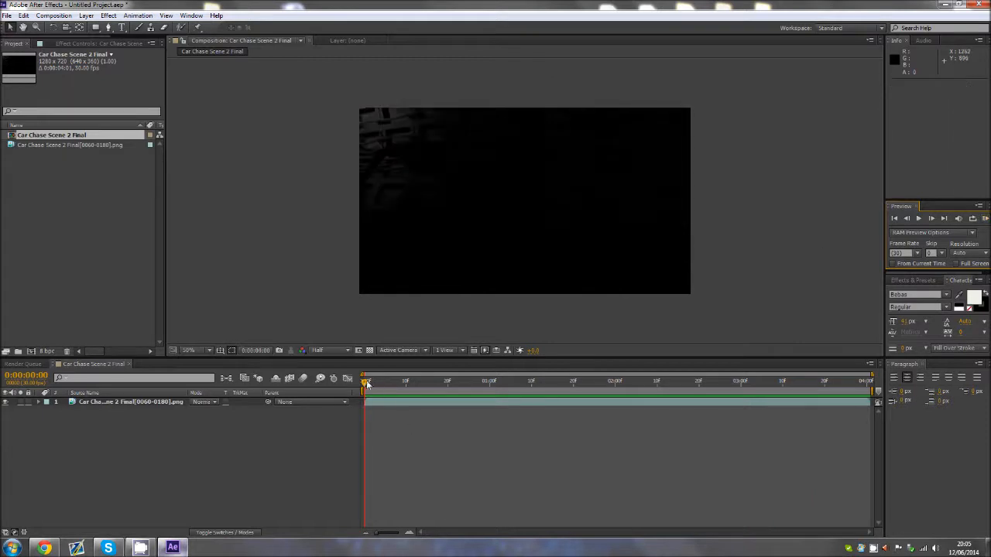
pyautogui.moveTo(367, 384); pyautogui.dragTo(733, 385)
# Import the vehicle PNG sequence from the desktop's New folder and place it above the background layer in the composition.
pyautogui.rightClick(78, 203)
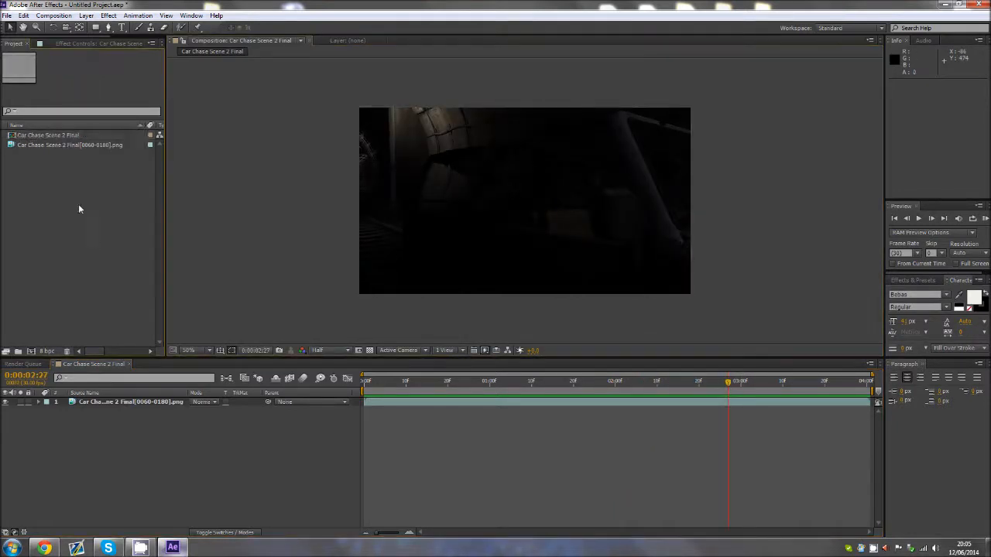
pyautogui.moveTo(108, 219)
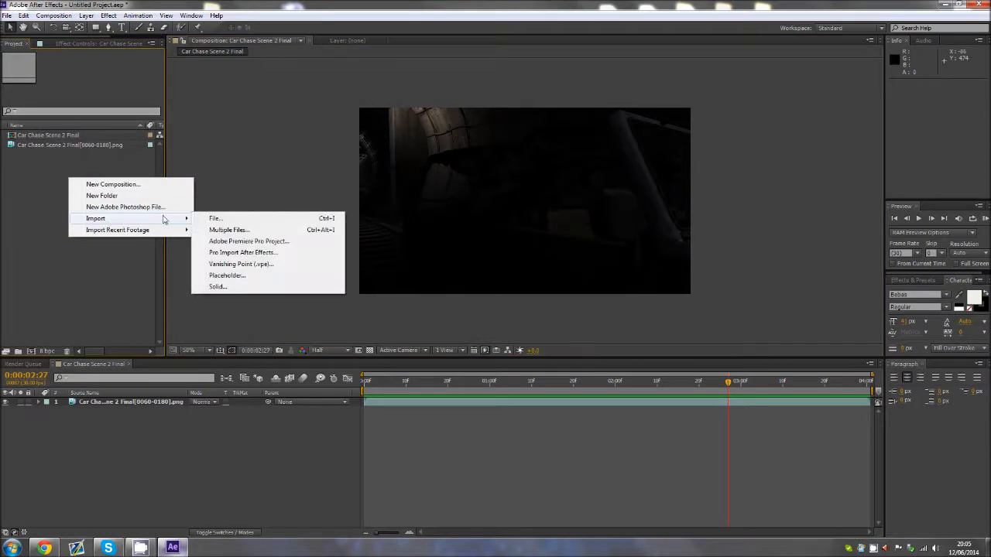
pyautogui.click(214, 222)
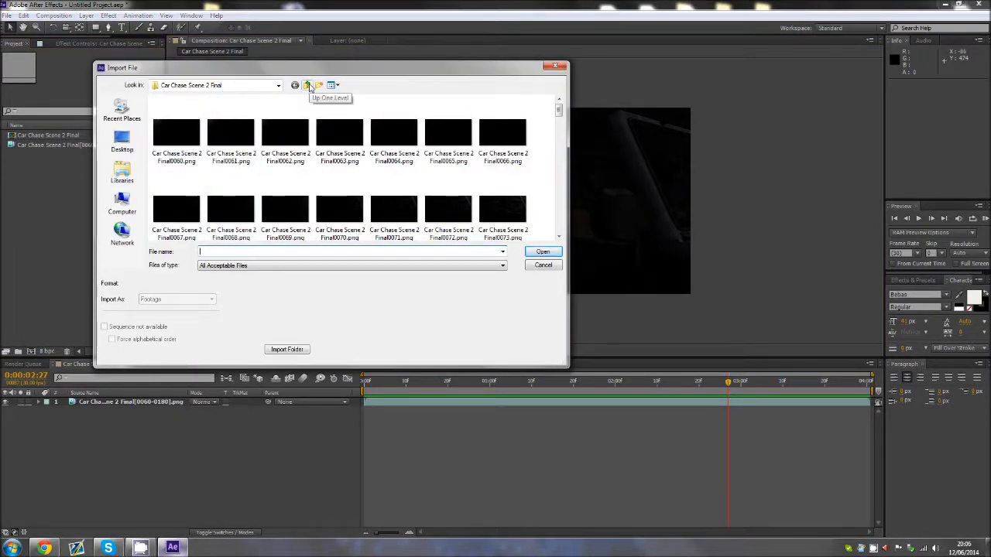
pyautogui.click(307, 86)
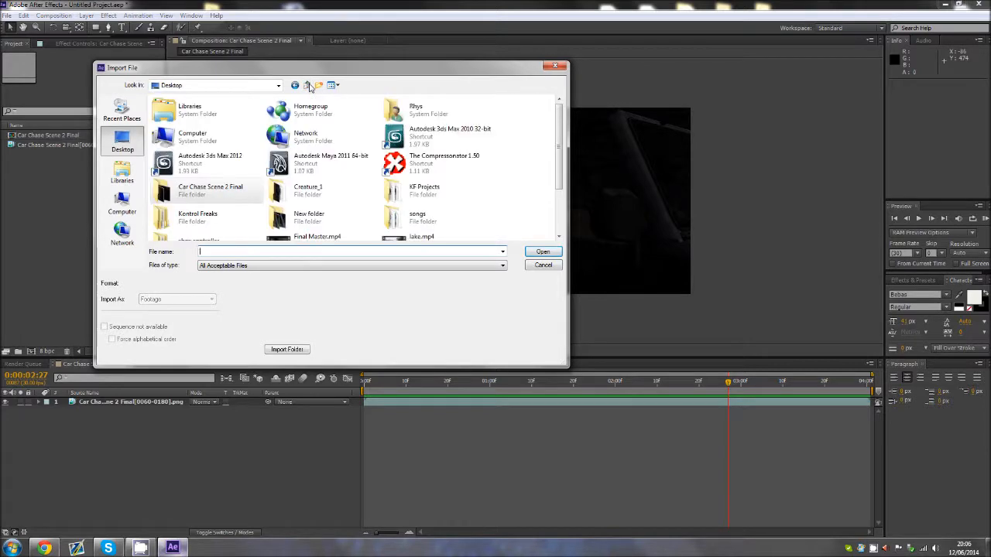
pyautogui.doubleClick(306, 217)
pyautogui.doubleClick(171, 151)
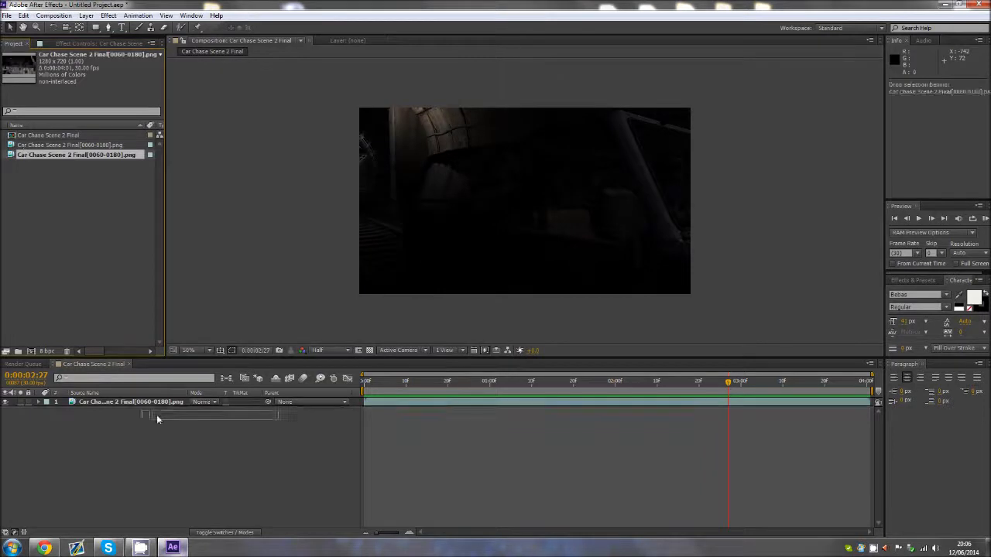
pyautogui.moveTo(142, 403); pyautogui.dragTo(133, 404)
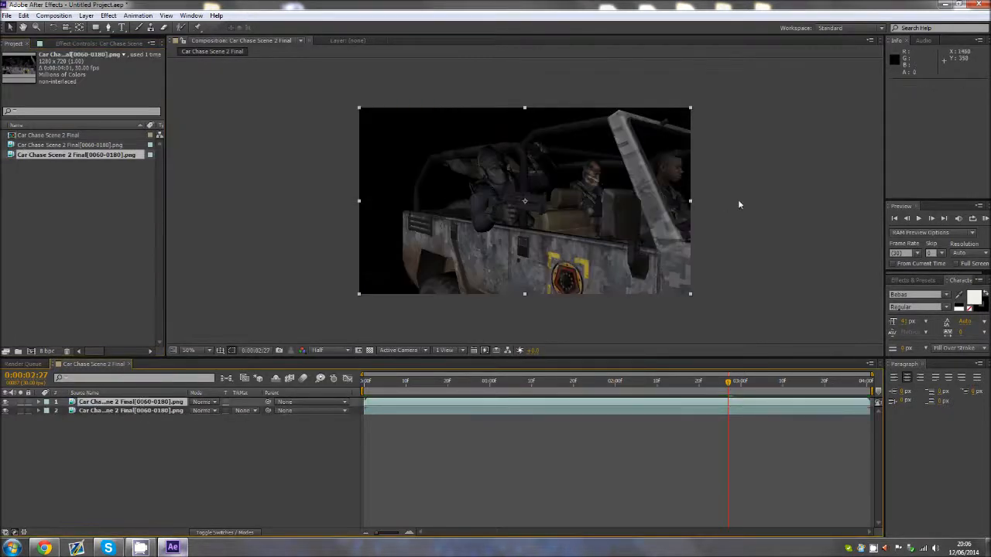
# RAM preview the layered composition, and hide and reshow the vehicle layer to compare it with the background.
pyautogui.click(986, 219)
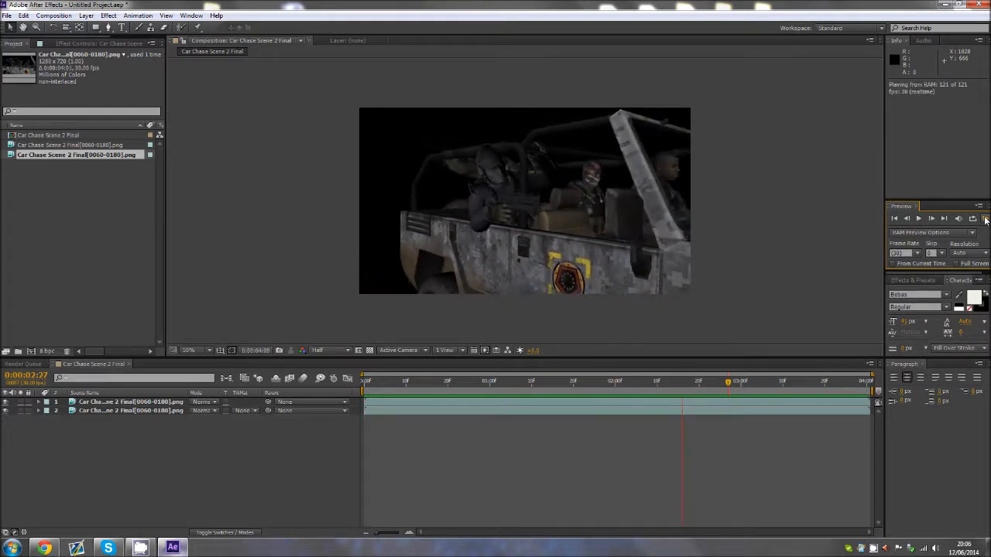
pyautogui.press('space')
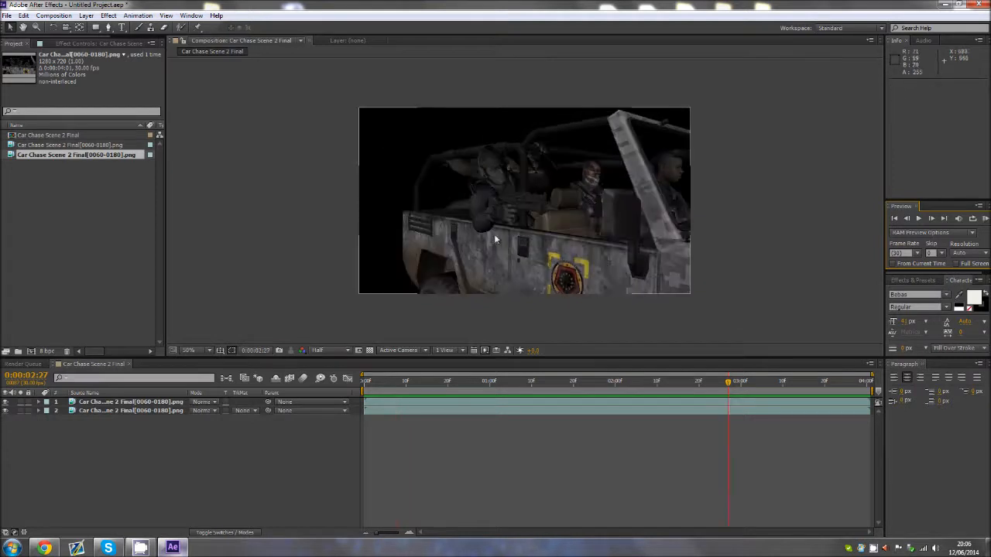
pyautogui.click(163, 401)
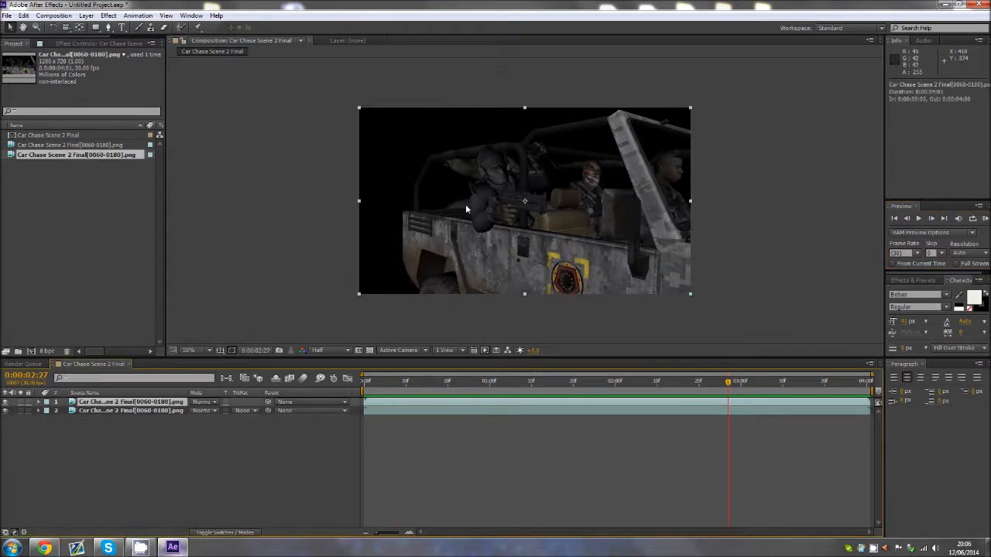
pyautogui.click(5, 401)
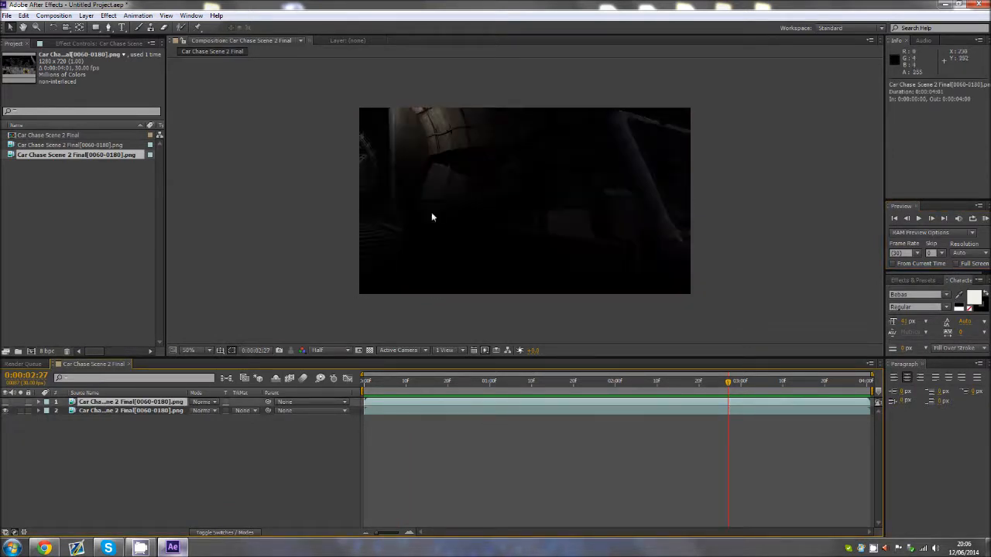
pyautogui.click(5, 402)
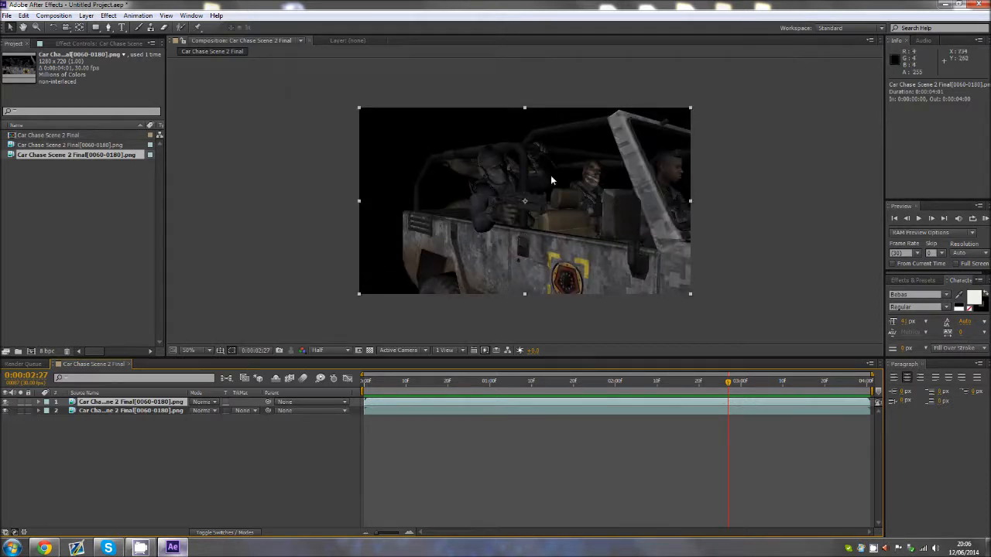
# Review the two layers and scrub through the composition, stopping at 0:00:00:18.
pyautogui.click(160, 410)
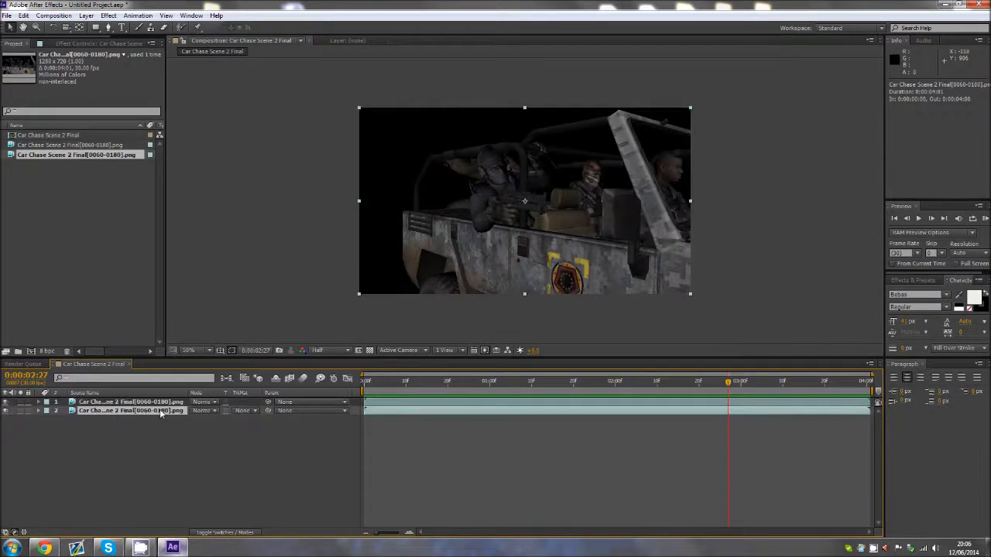
pyautogui.click(172, 403)
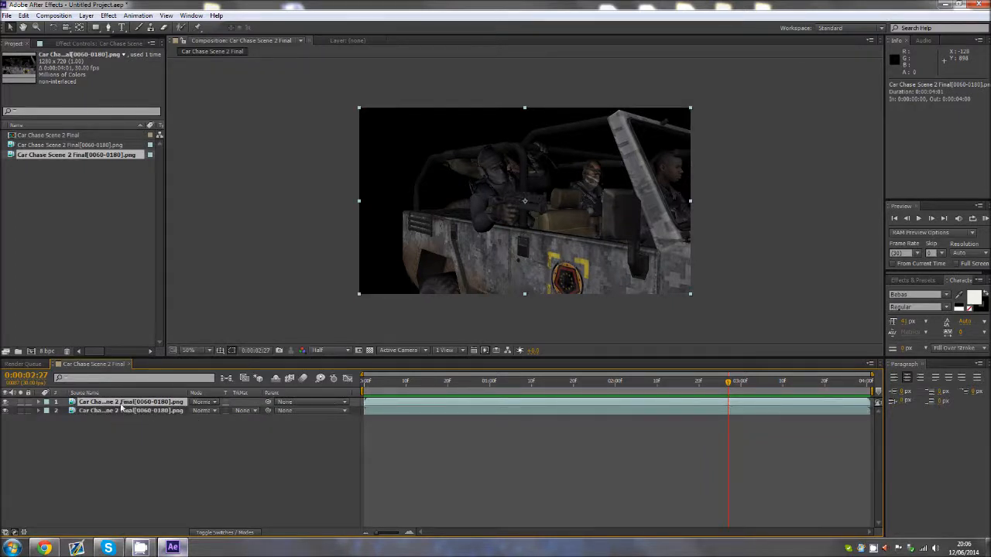
pyautogui.moveTo(373, 387); pyautogui.dragTo(812, 354)
pyautogui.moveTo(718, 383); pyautogui.dragTo(439, 383)
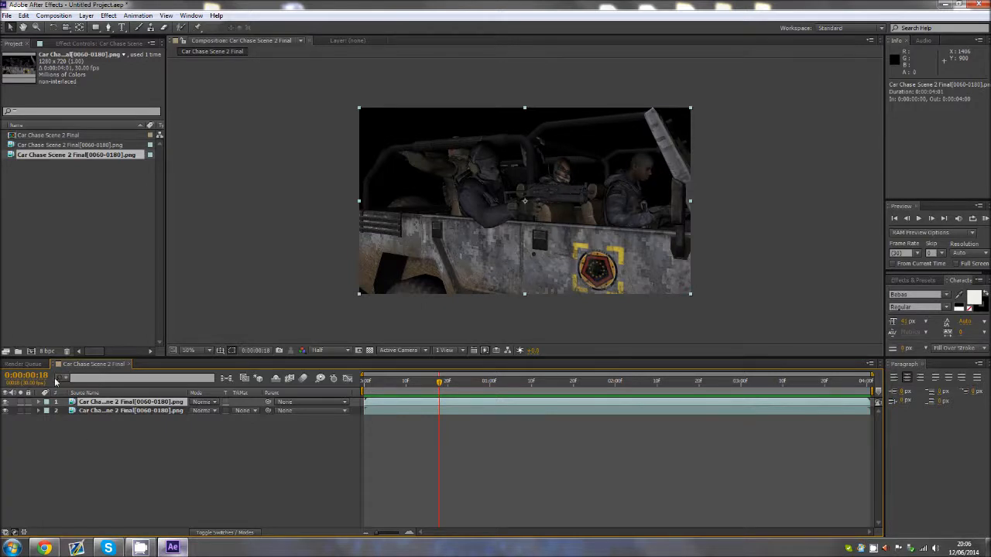
# Send the vehicle layer to mocha AE, skip the registration, and create the tracking project for frames 60 to 180 at 30 fps.
pyautogui.click(131, 411)
pyautogui.click(132, 402)
pyautogui.click(137, 16)
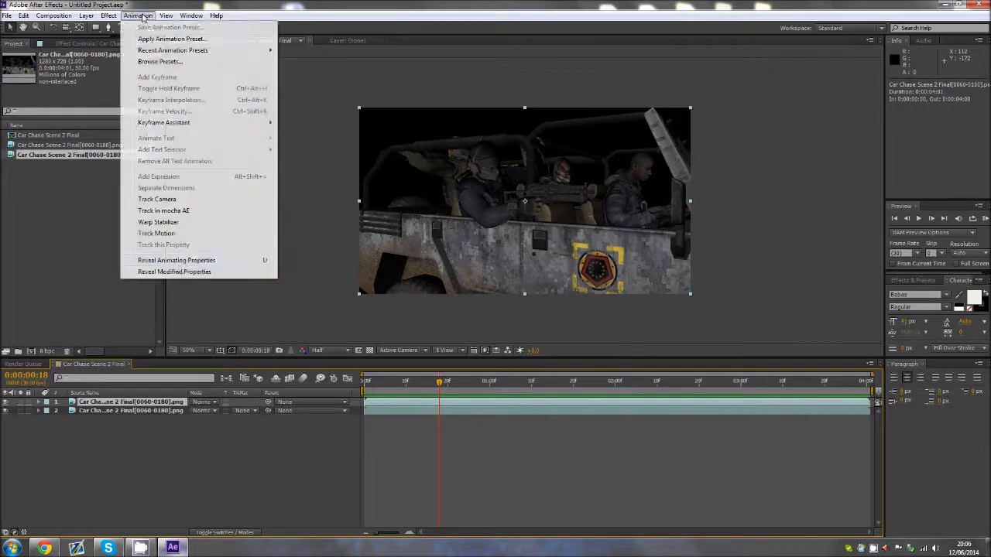
pyautogui.click(165, 199)
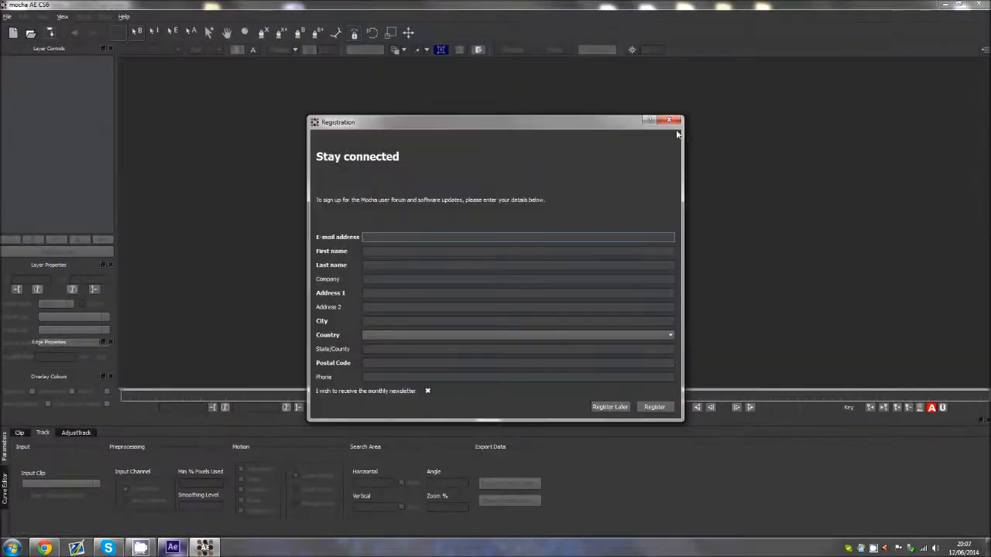
pyautogui.click(669, 121)
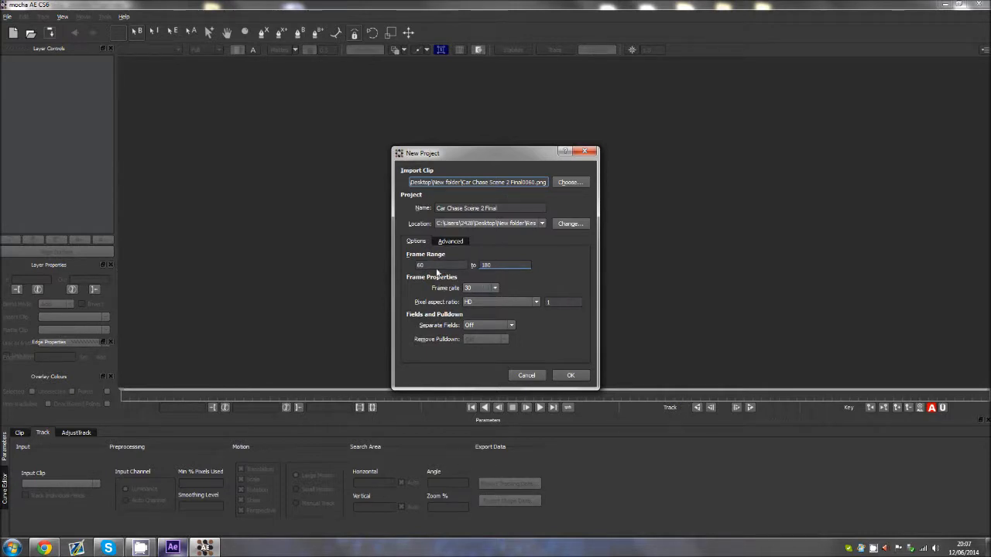
pyautogui.click(569, 377)
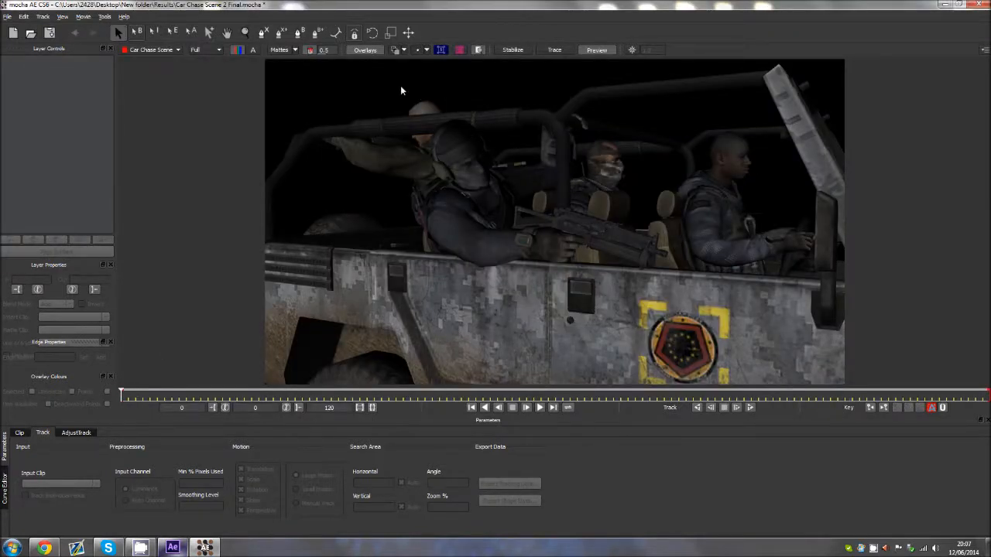
# Scrub through the clip, return to frame 0, and outline the front half of the gunner's weapon with an X-spline.
pyautogui.moveTo(120, 399); pyautogui.dragTo(412, 362)
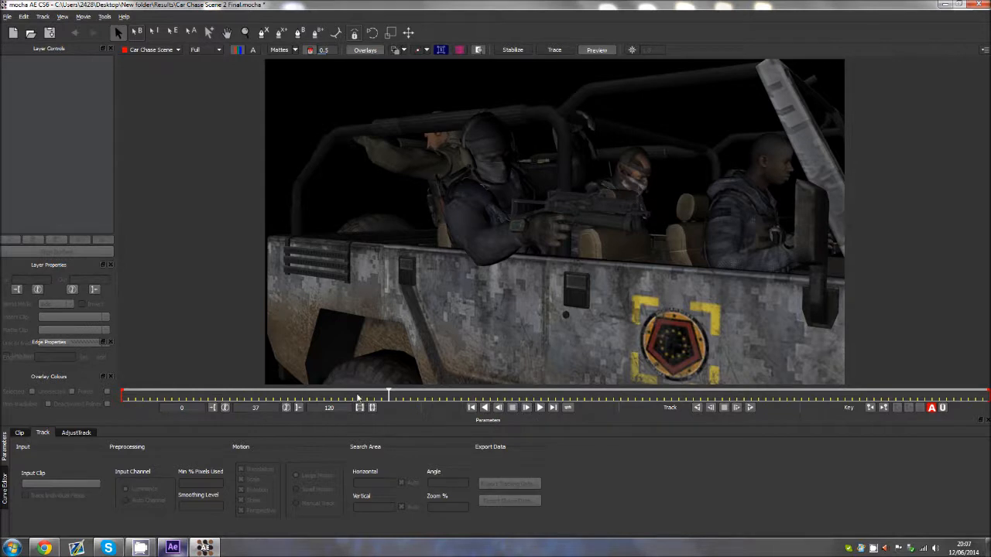
pyautogui.moveTo(370, 397); pyautogui.dragTo(76, 420)
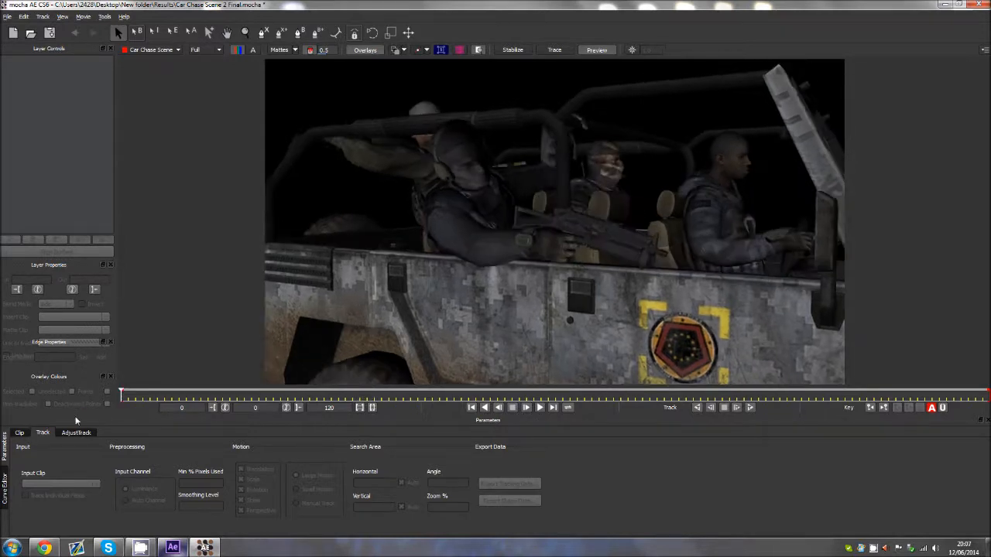
pyautogui.click(264, 33)
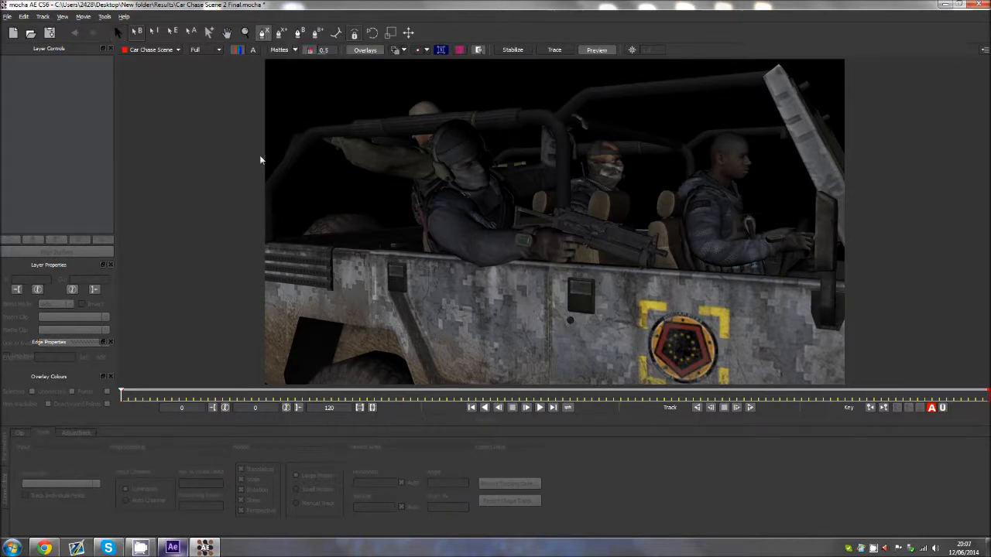
pyautogui.click(657, 216)
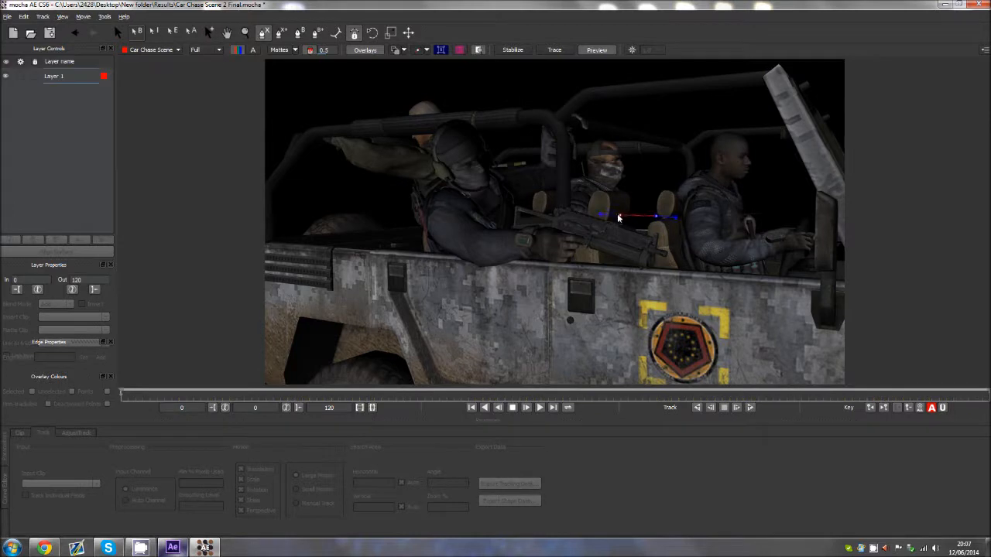
pyautogui.click(588, 249)
pyautogui.click(644, 272)
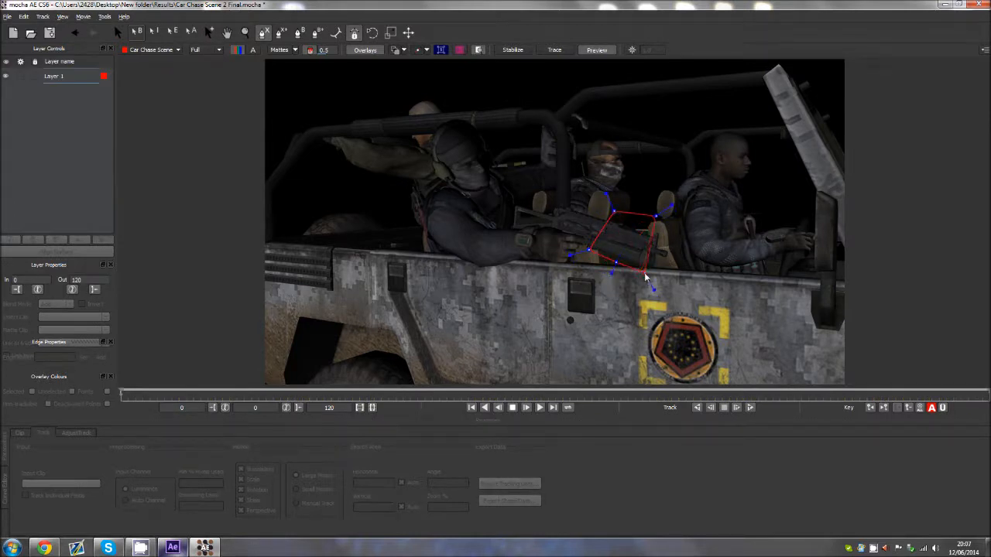
pyautogui.rightClick(655, 225)
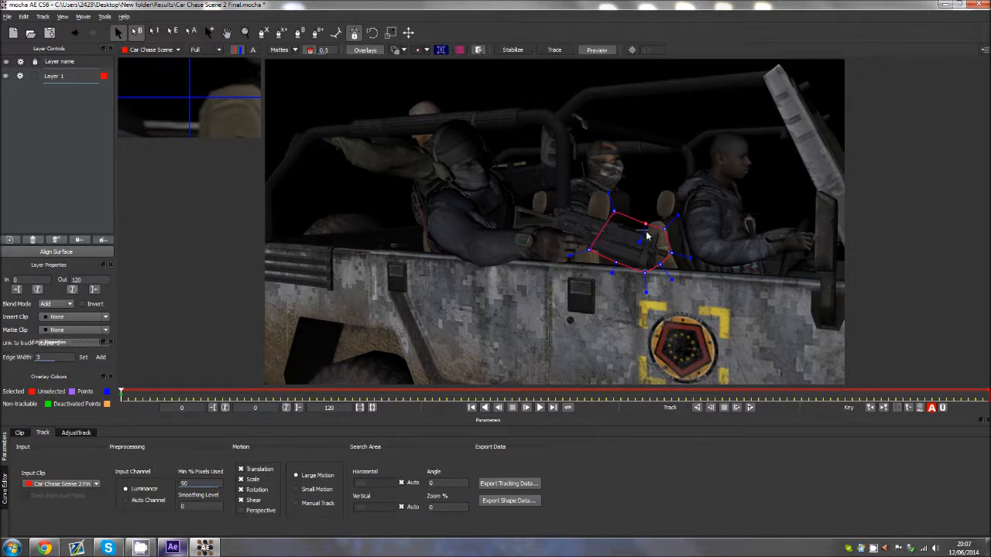
# Track the outlined weapon front forward, stop at frame 44, and step back through the frames to check the track.
pyautogui.click(750, 408)
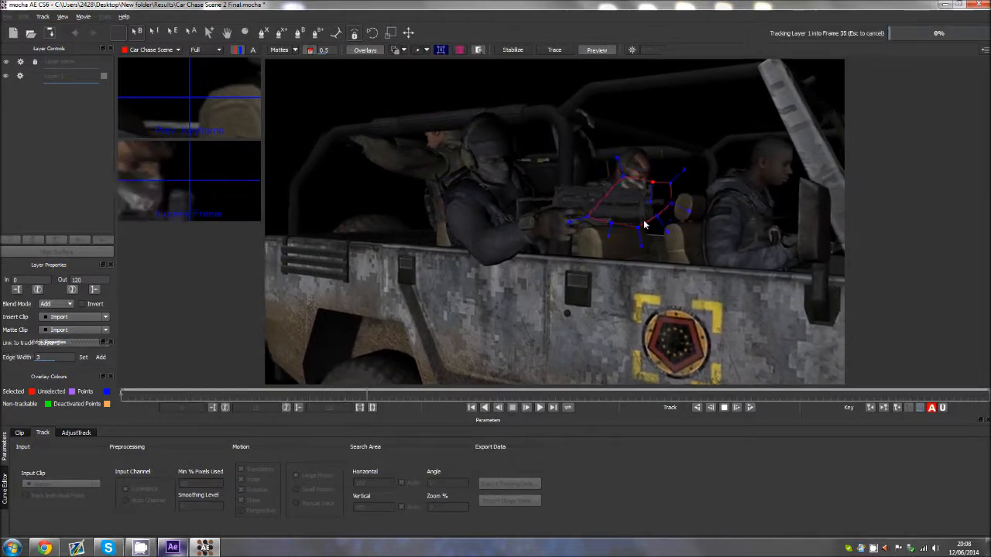
pyautogui.click(724, 408)
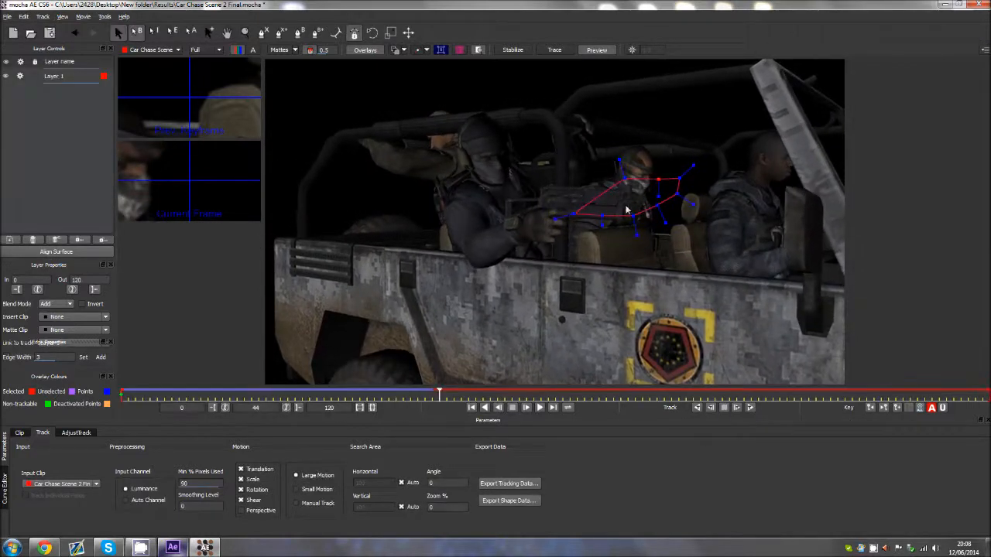
pyautogui.press('Left')
pyautogui.press('Left')
pyautogui.press('Left')
pyautogui.press('Left')
pyautogui.press('Left')
pyautogui.press('Left')
pyautogui.press('Left')
pyautogui.press('Left')
pyautogui.press('Left')
pyautogui.press('Left')
pyautogui.press('Left')
pyautogui.press('Left')
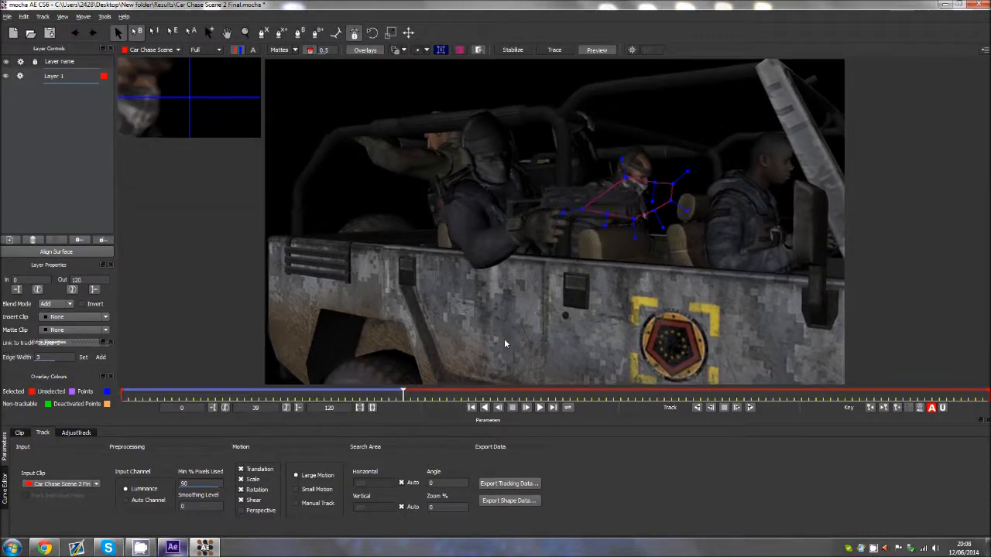
pyautogui.press('Left')
pyautogui.press('Left')
pyautogui.press('Left')
pyautogui.press('Left')
pyautogui.press('Left')
pyautogui.press('Left')
pyautogui.press('Left')
pyautogui.press('Left')
pyautogui.press('Left')
pyautogui.press('Left')
pyautogui.press('Left')
pyautogui.press('Left')
pyautogui.press('Left')
pyautogui.press('Left')
pyautogui.press('Left')
pyautogui.press('Left')
pyautogui.press('Left')
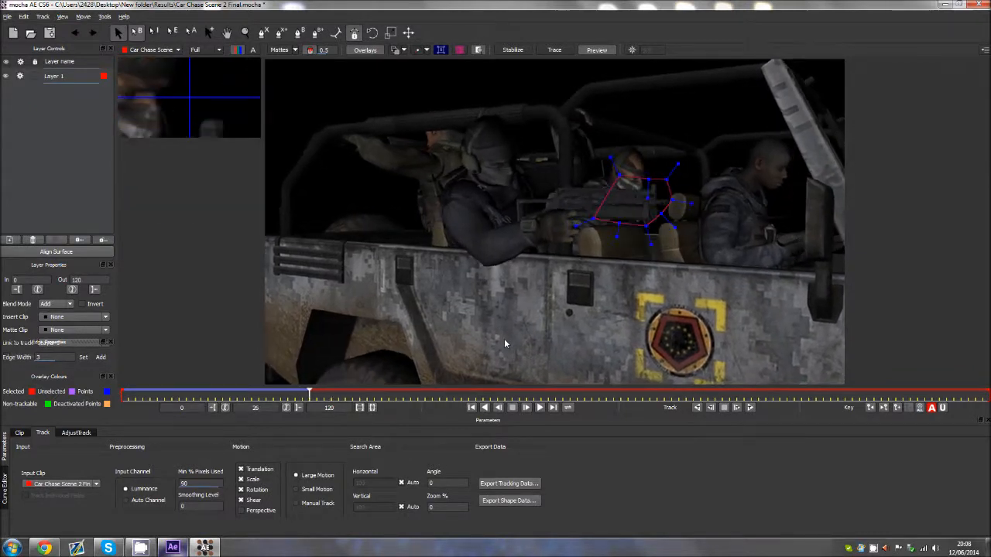
pyautogui.press('Left')
pyautogui.press('Left')
pyautogui.press('Left')
pyautogui.press('Left')
pyautogui.press('Left')
pyautogui.press('Left')
pyautogui.press('Left')
pyautogui.press('Left')
pyautogui.press('Left')
pyautogui.press('Left')
pyautogui.press('Left')
pyautogui.press('Left')
pyautogui.press('Left')
pyautogui.press('Left')
pyautogui.press('Left')
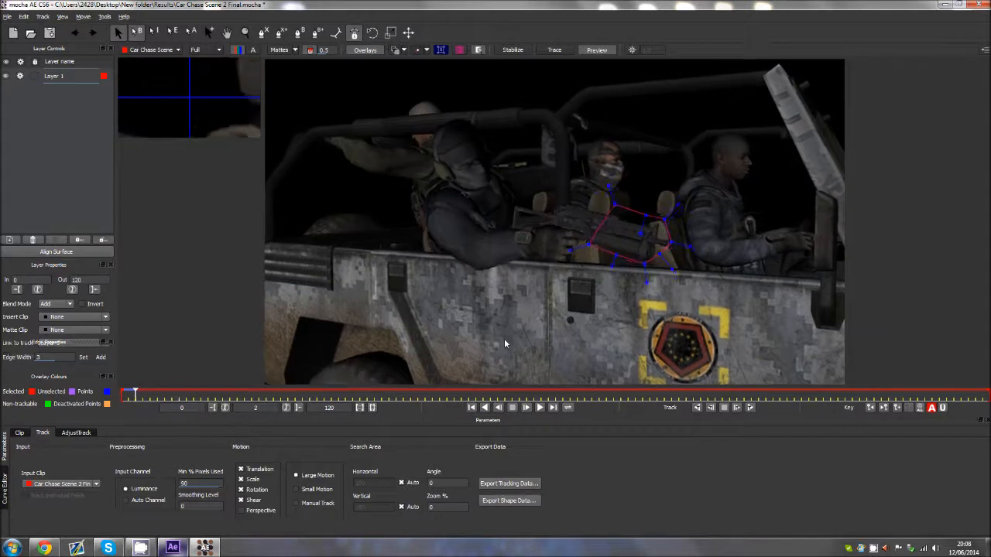
# Undo the spline around the weapon's front until its layer is removed.
pyautogui.press('space')
pyautogui.hotkey('ctrl', 'z')
pyautogui.hotkey('ctrl', 'z')
pyautogui.hotkey('ctrl', 'z')
pyautogui.hotkey('ctrl', 'z')
pyautogui.hotkey('ctrl', 'z')
pyautogui.hotkey('ctrl', 'z')
pyautogui.hotkey('ctrl', 'z')
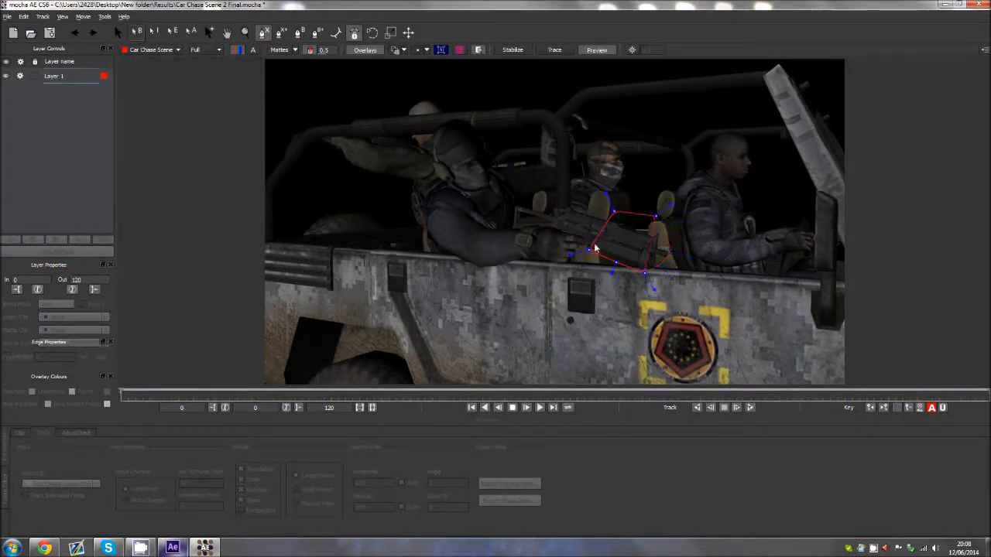
pyautogui.hotkey('ctrl', 'z')
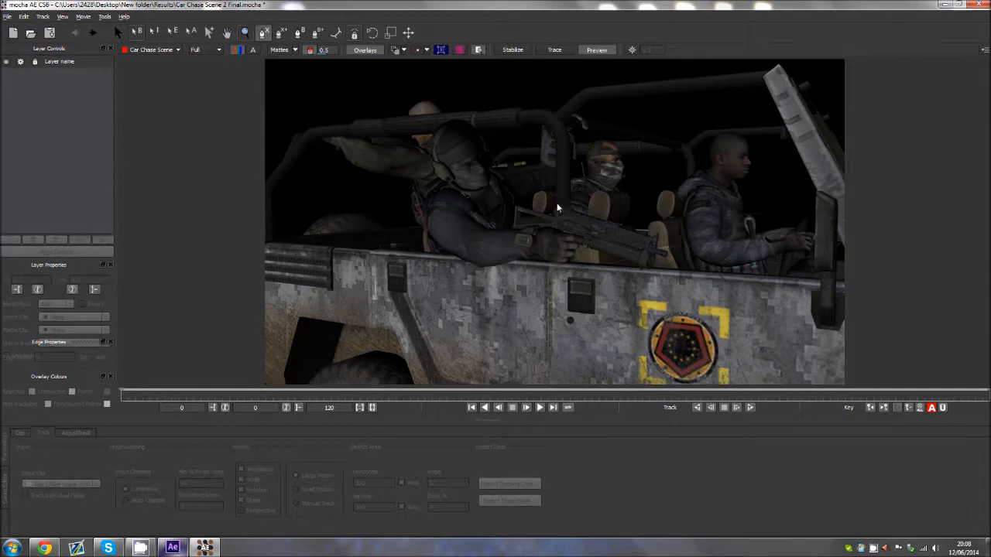
# Outline the whole weapon and the hand holding it with an X-spline at frame 0, and track it forward to frame 120.
pyautogui.click(551, 203)
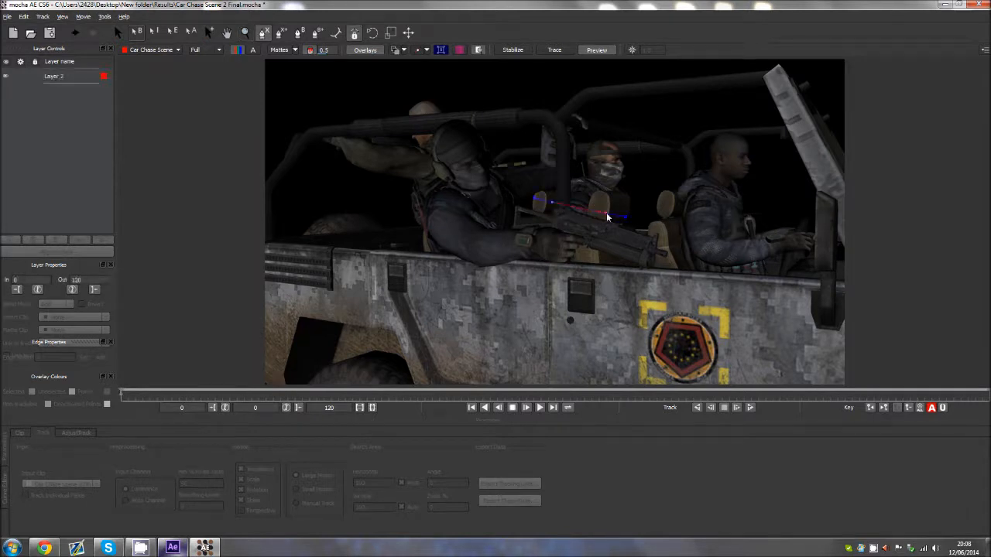
pyautogui.click(652, 275)
pyautogui.click(562, 271)
pyautogui.click(531, 270)
pyautogui.click(508, 215)
pyautogui.click(521, 196)
pyautogui.rightClick(581, 238)
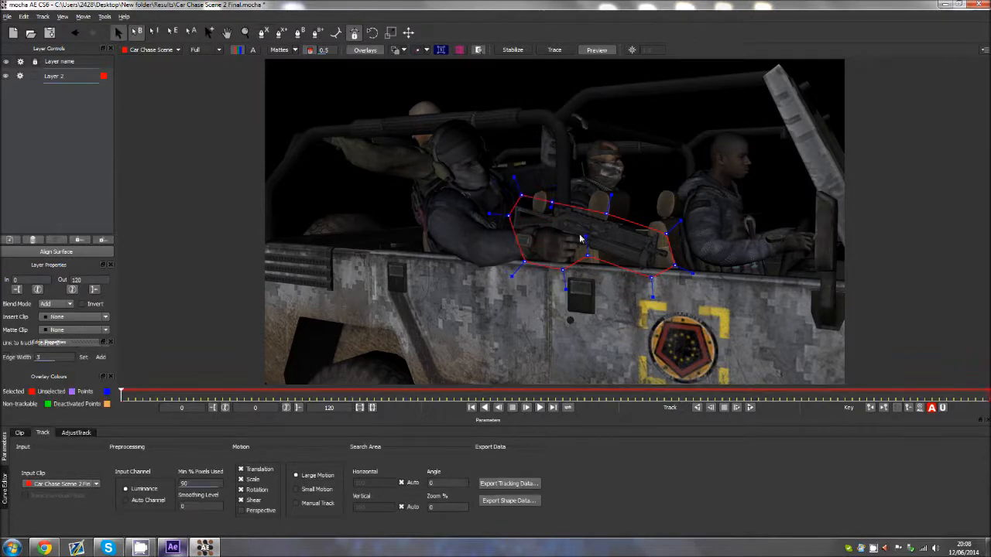
pyautogui.click(750, 407)
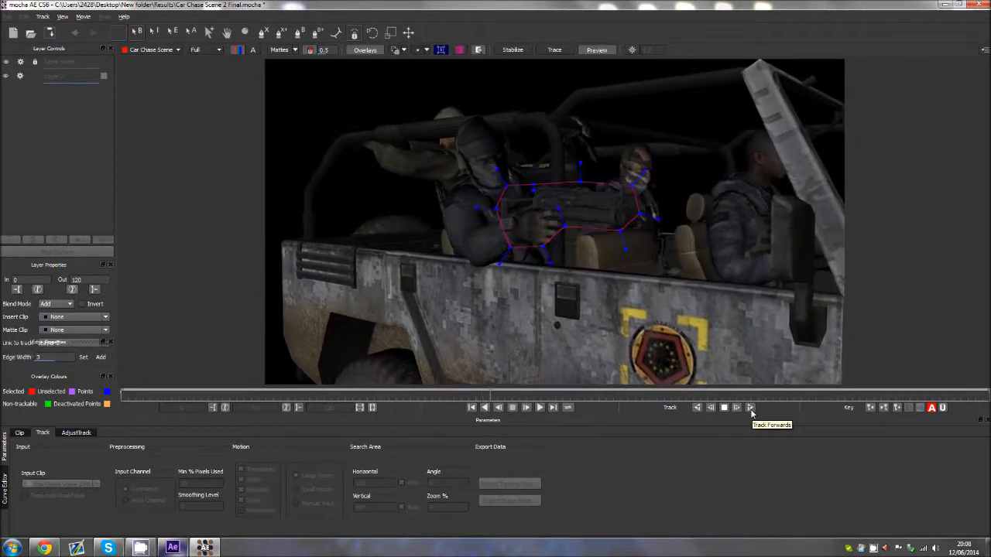
pyautogui.click(750, 408)
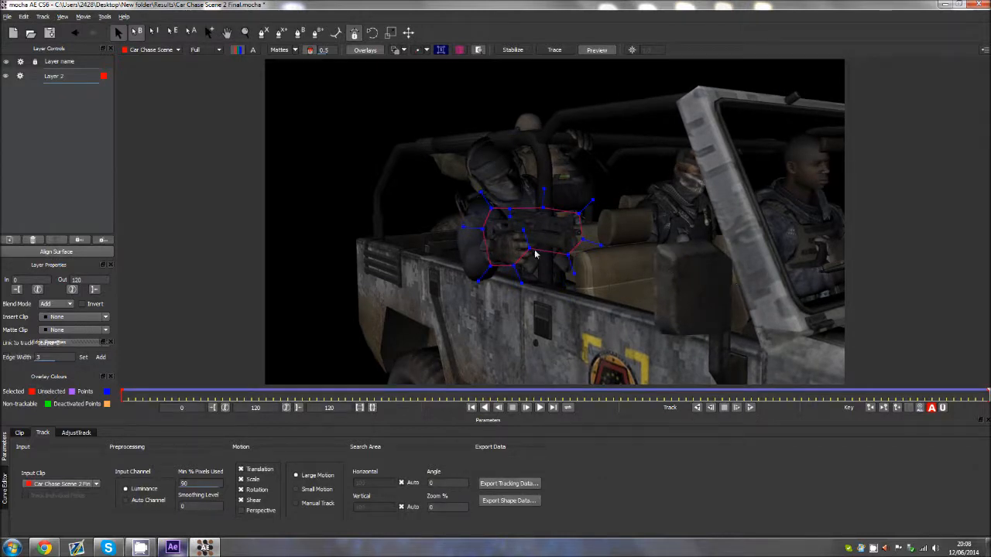
# Export the weapon's tracking data to the clipboard as After Effects Transform Data (anchor point, position, scale and rotation).
pyautogui.click(513, 483)
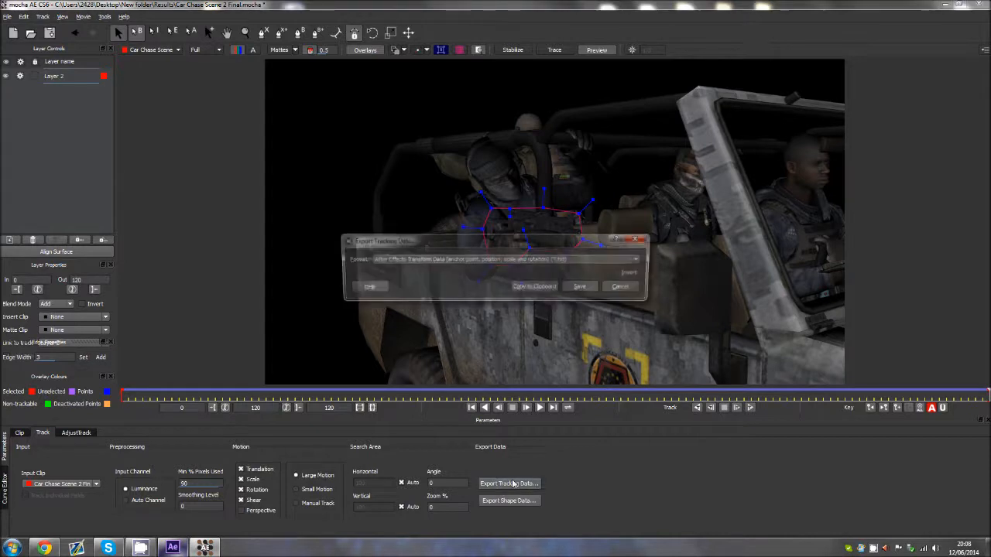
pyautogui.click(371, 261)
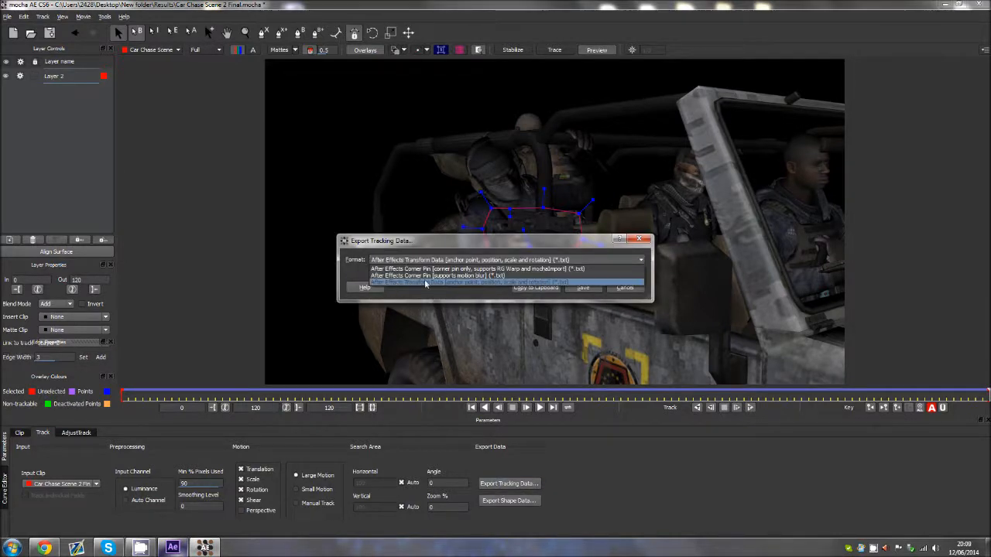
pyautogui.click(480, 283)
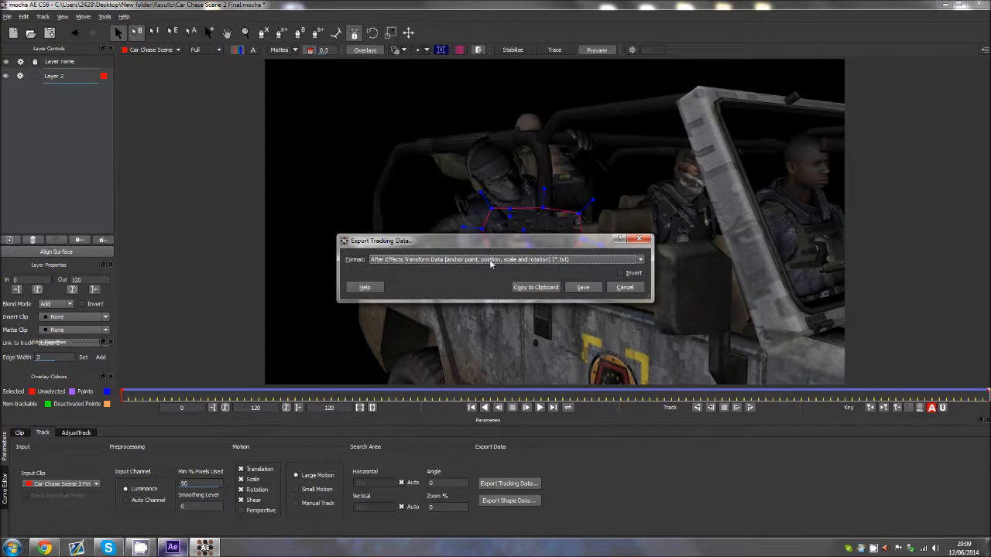
pyautogui.click(534, 287)
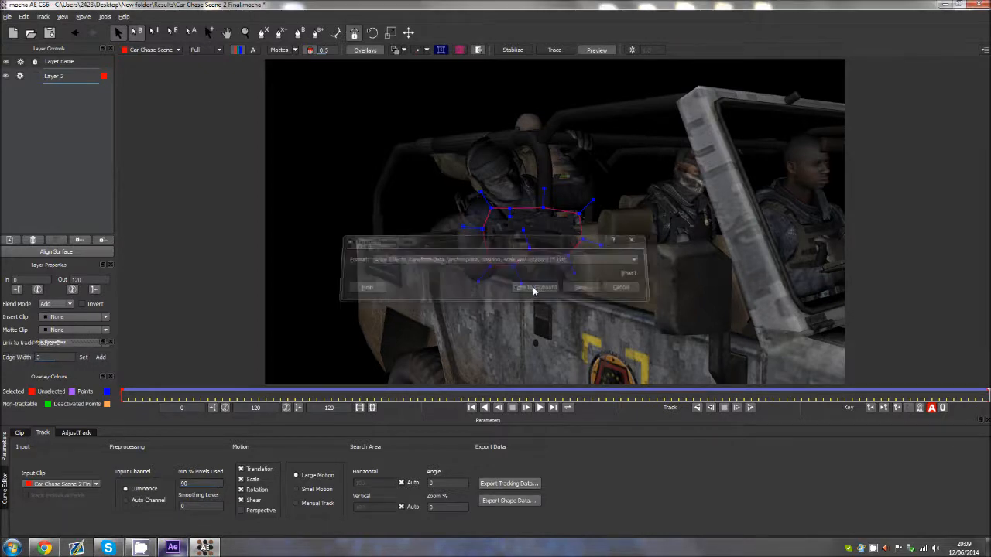
# Switch to After Effects and add a new null object above the two layers in the car chase composition.
pyautogui.click(183, 550)
pyautogui.click(381, 313)
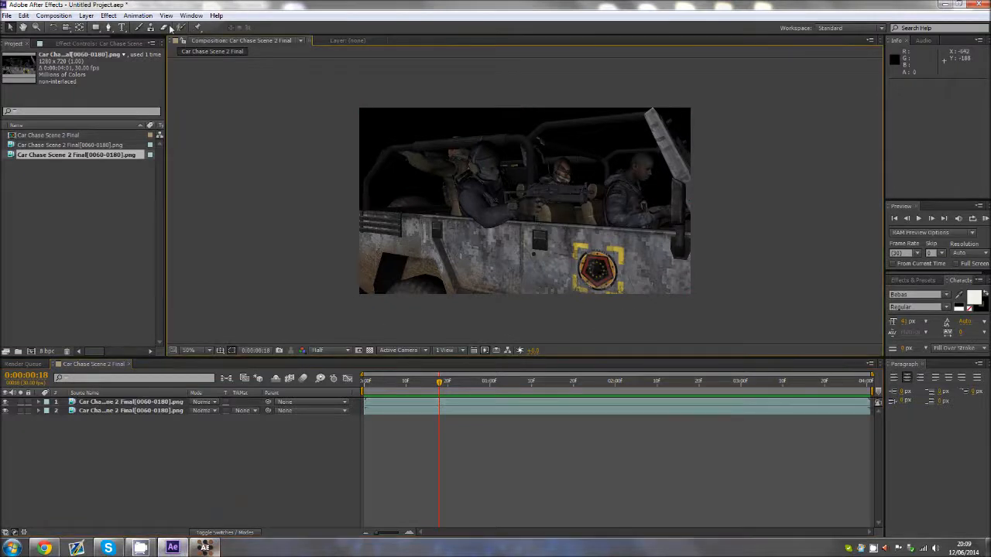
pyautogui.click(86, 15)
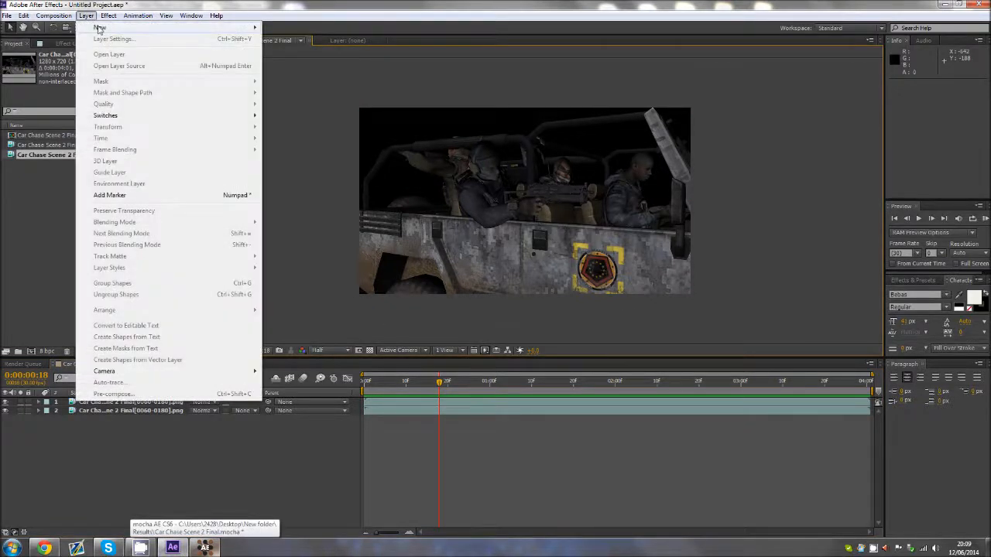
pyautogui.moveTo(100, 27)
pyautogui.click(292, 72)
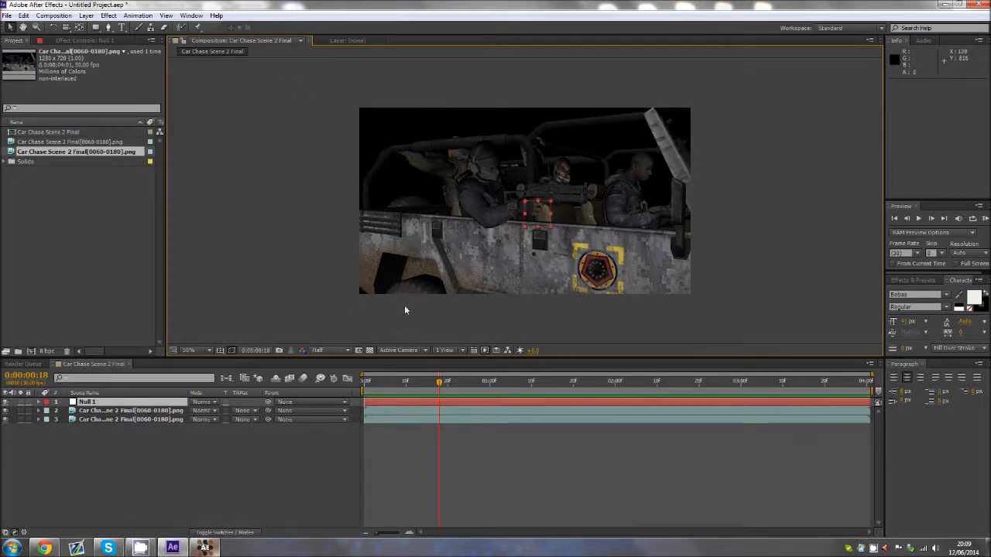
# Try pasting the tracking data onto the null at 0:00:00:22, and scrub forward to check how the null moves.
pyautogui.moveTo(436, 387); pyautogui.dragTo(356, 389)
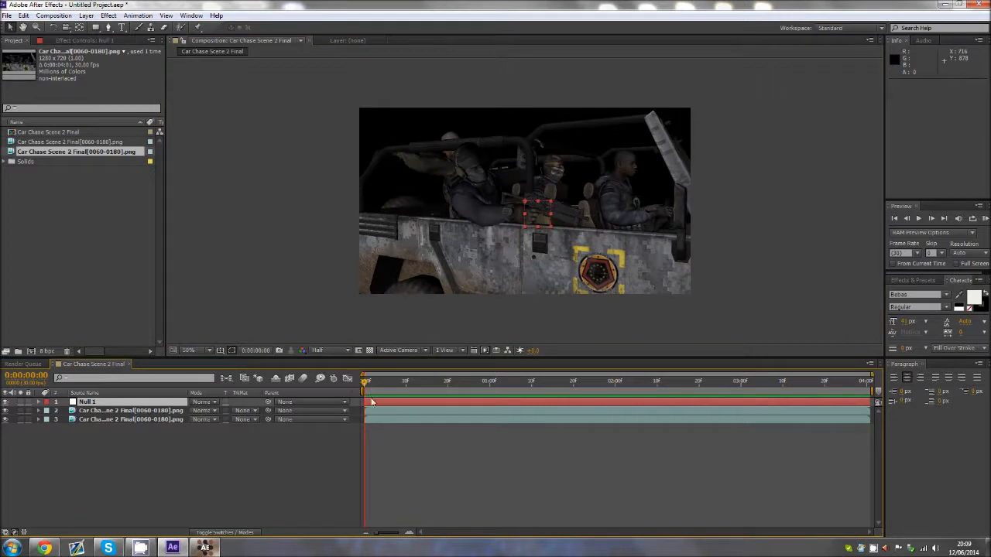
pyautogui.moveTo(368, 387); pyautogui.dragTo(458, 384)
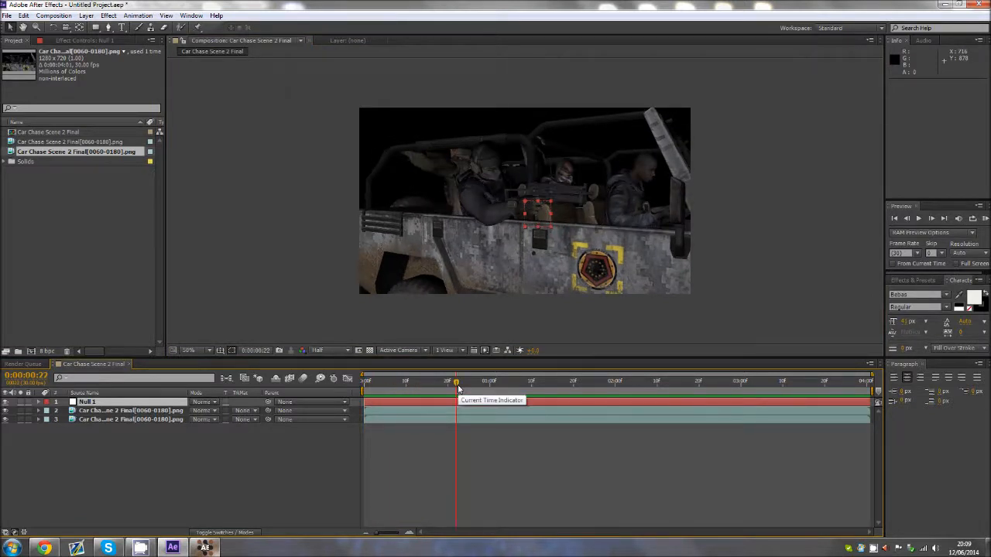
pyautogui.hotkey('ctrl', 'v')
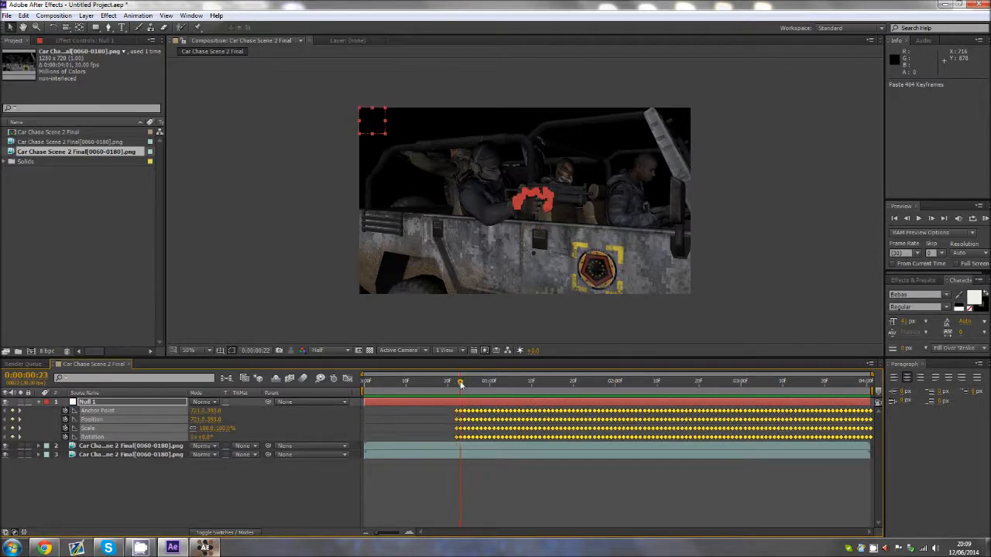
pyautogui.click(446, 385)
pyautogui.moveTo(445, 384); pyautogui.dragTo(561, 383)
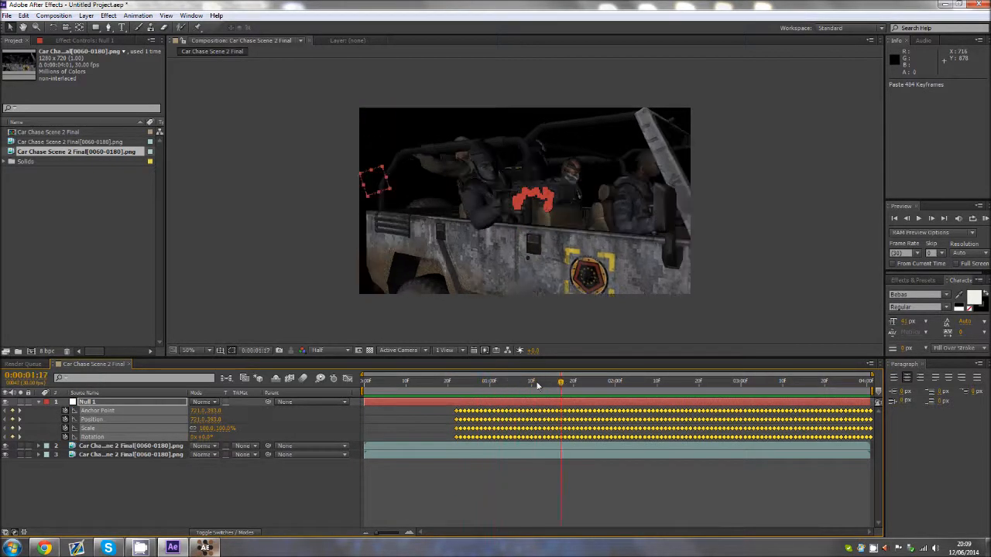
# Undo the keyframe paste and paste the tracking data onto the null again, starting at 0:00:00:00.
pyautogui.click(365, 383)
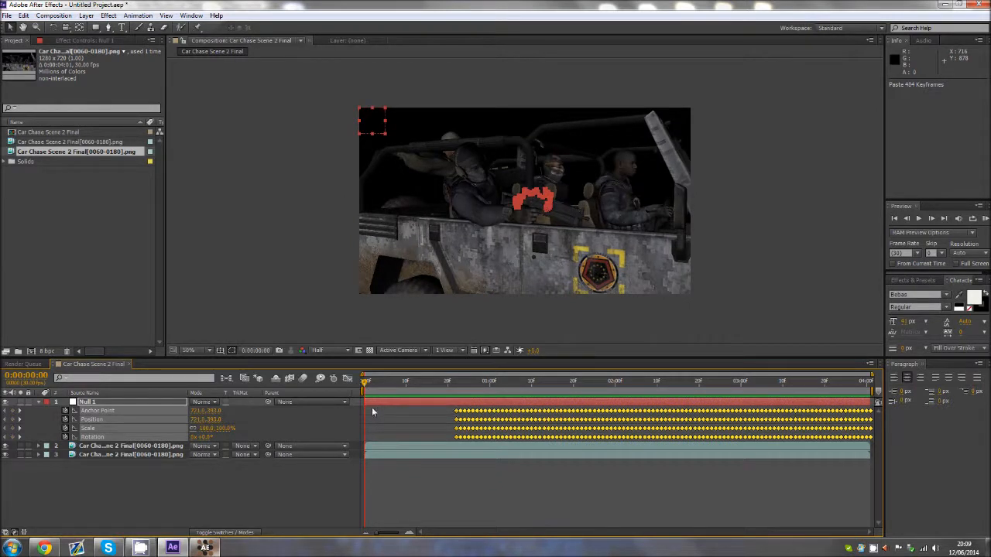
pyautogui.hotkey('ctrl', 'z')
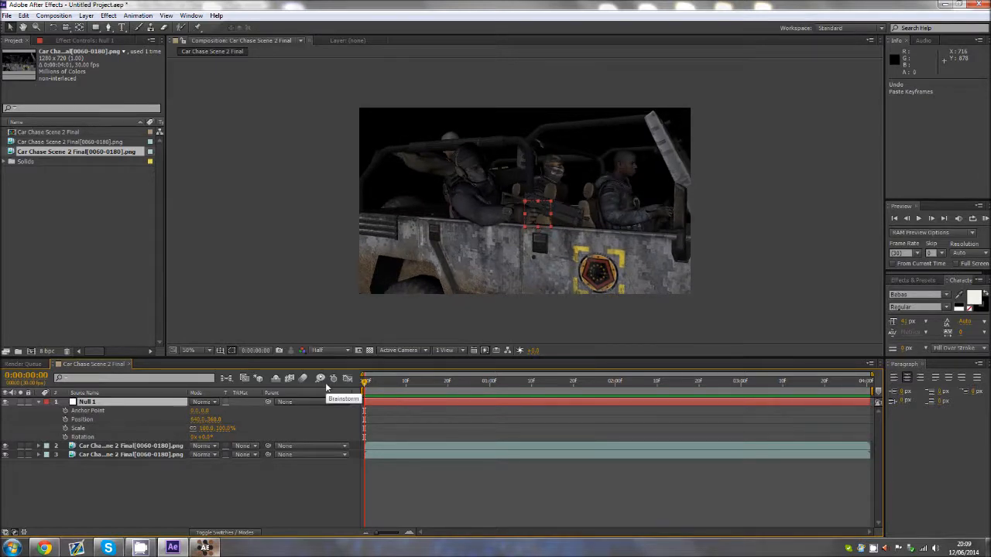
pyautogui.click(24, 16)
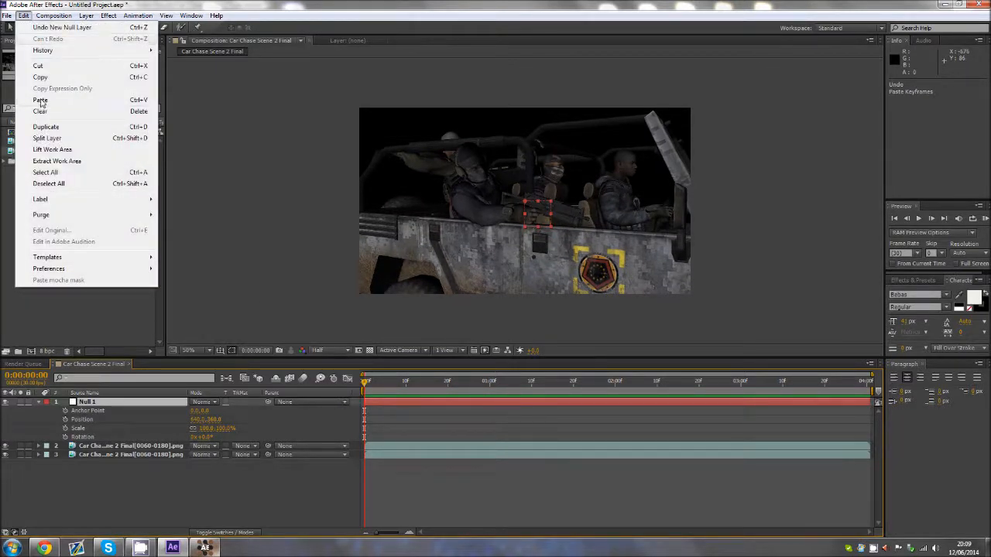
pyautogui.click(40, 100)
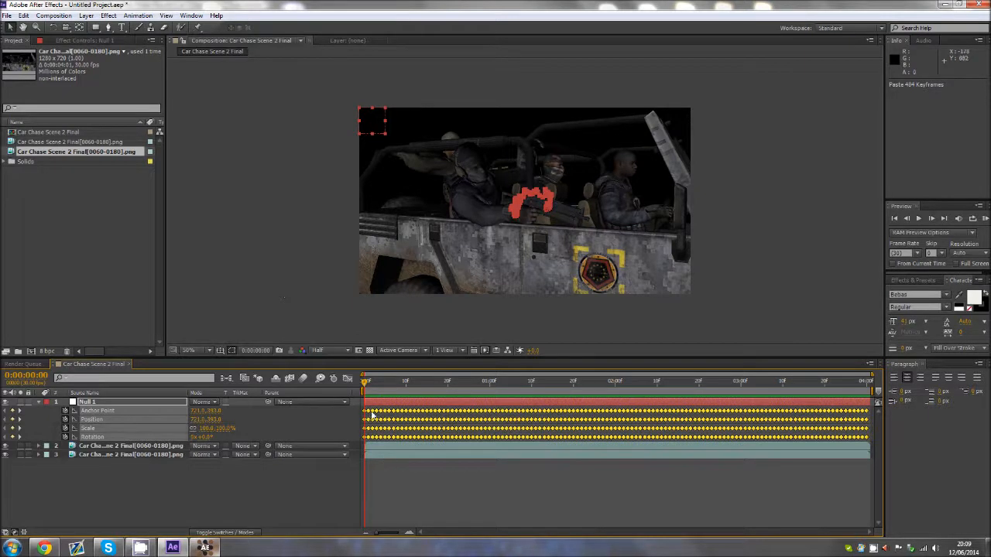
# Rename the null layer as track and remove all of its scale keyframes.
pyautogui.click(248, 278)
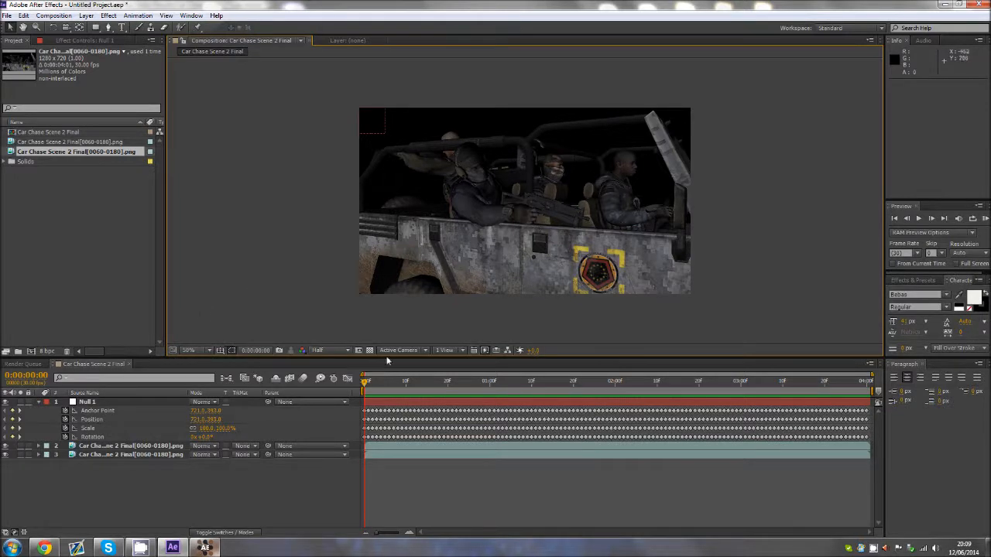
pyautogui.click(379, 404)
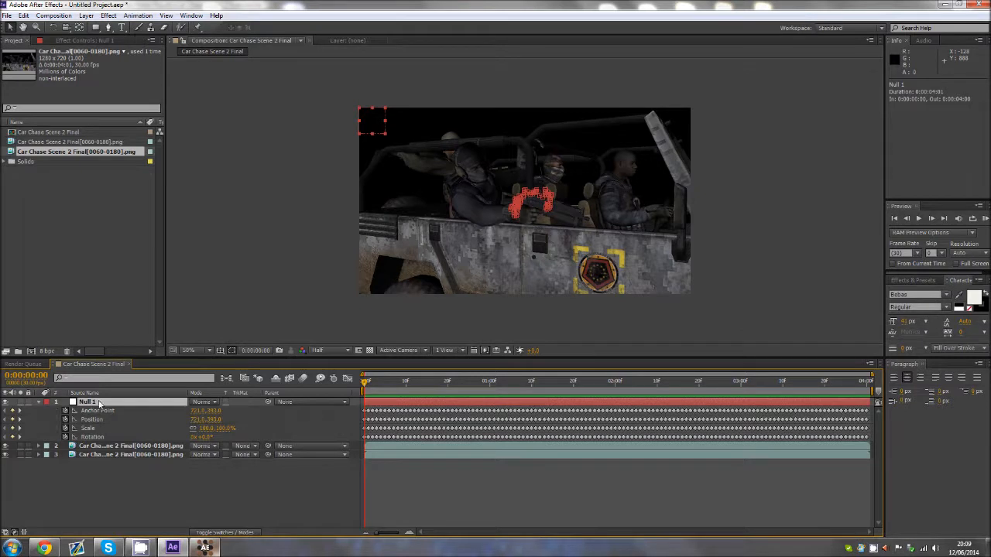
pyautogui.press('Return')
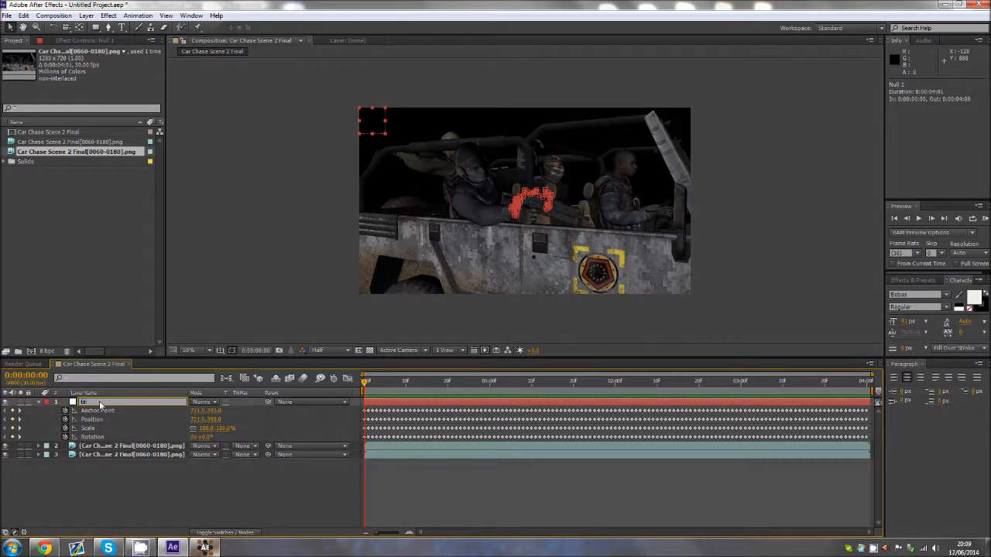
pyautogui.press('Return')
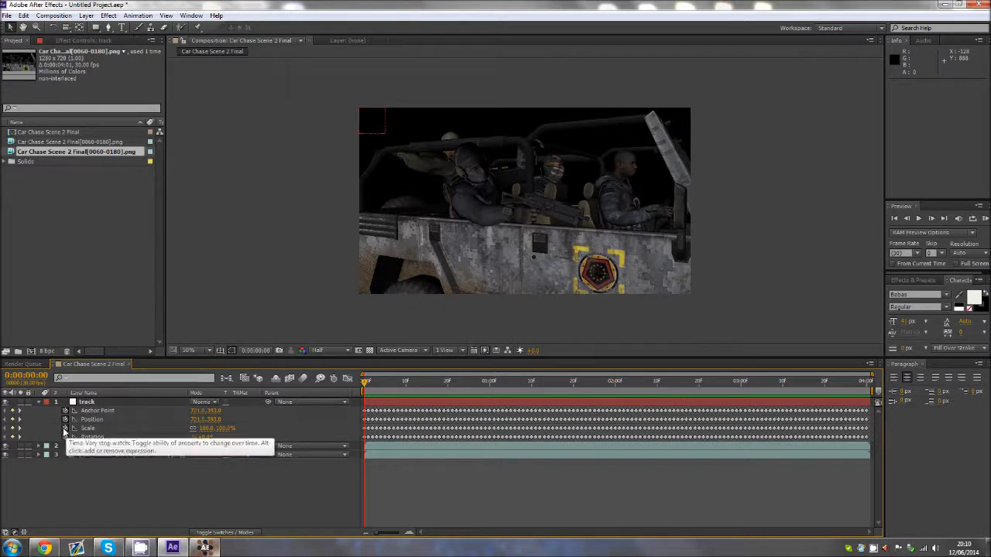
pyautogui.click(65, 429)
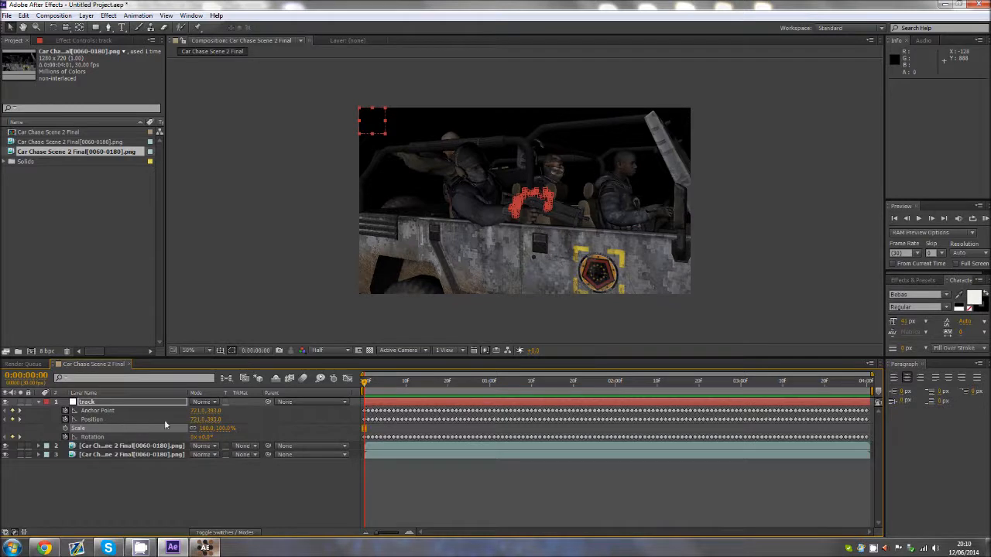
# Copy the track null's anchor point keyframes and paste them onto its position property.
pyautogui.click(144, 412)
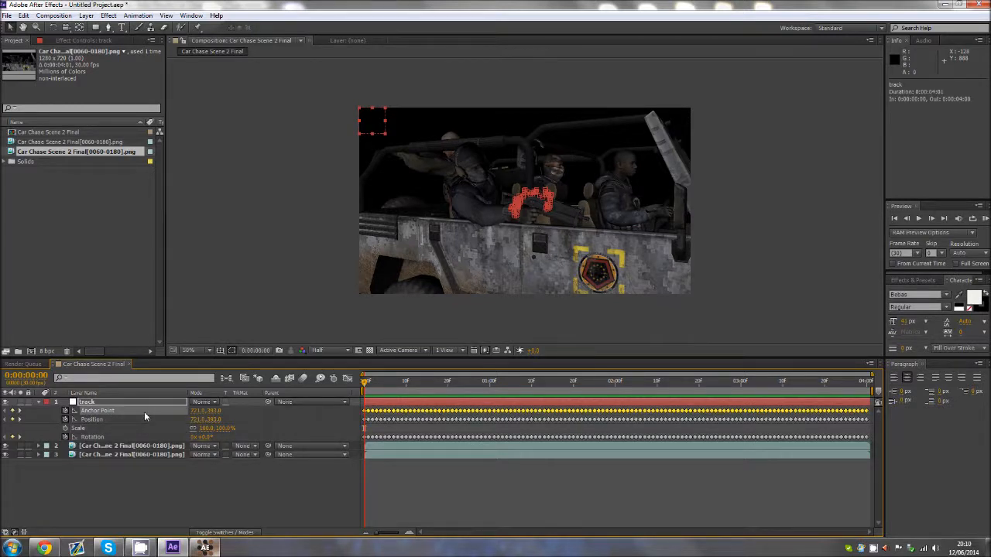
pyautogui.hotkey('ctrl', 'c')
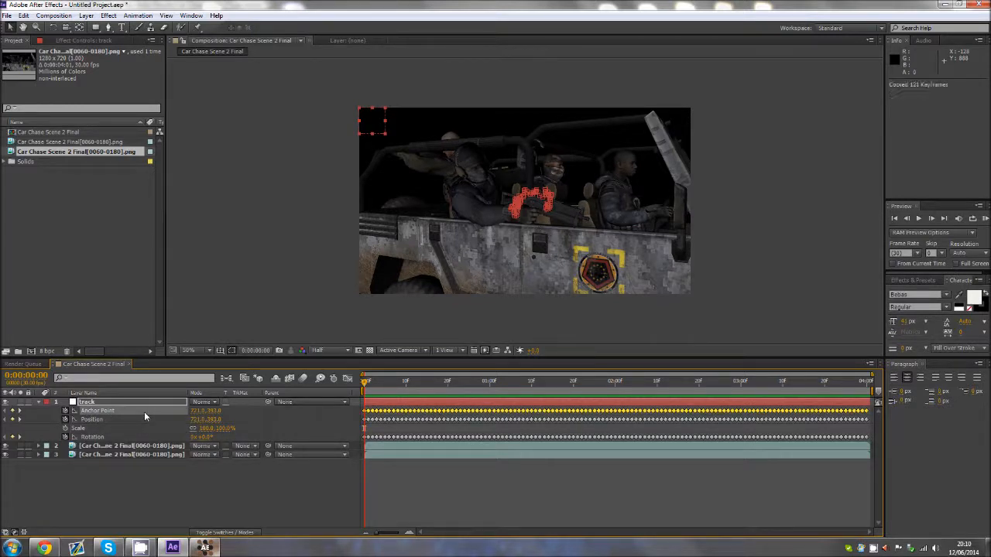
pyautogui.click(105, 418)
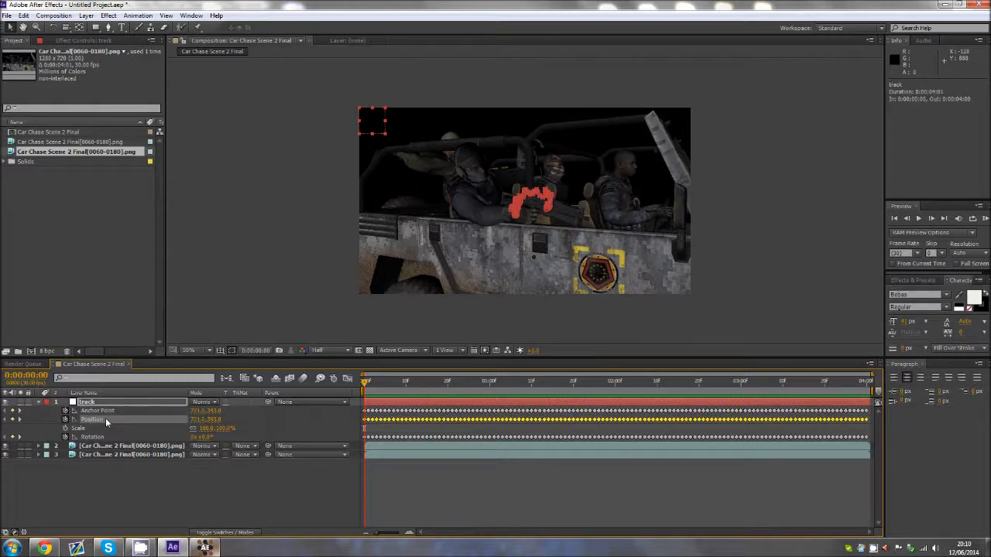
pyautogui.hotkey('ctrl', 'v')
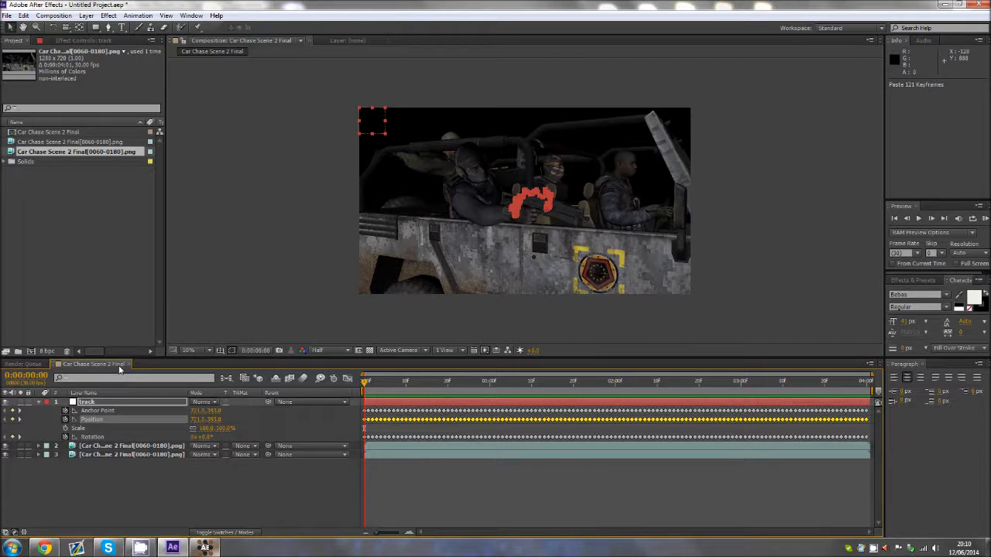
pyautogui.click(98, 411)
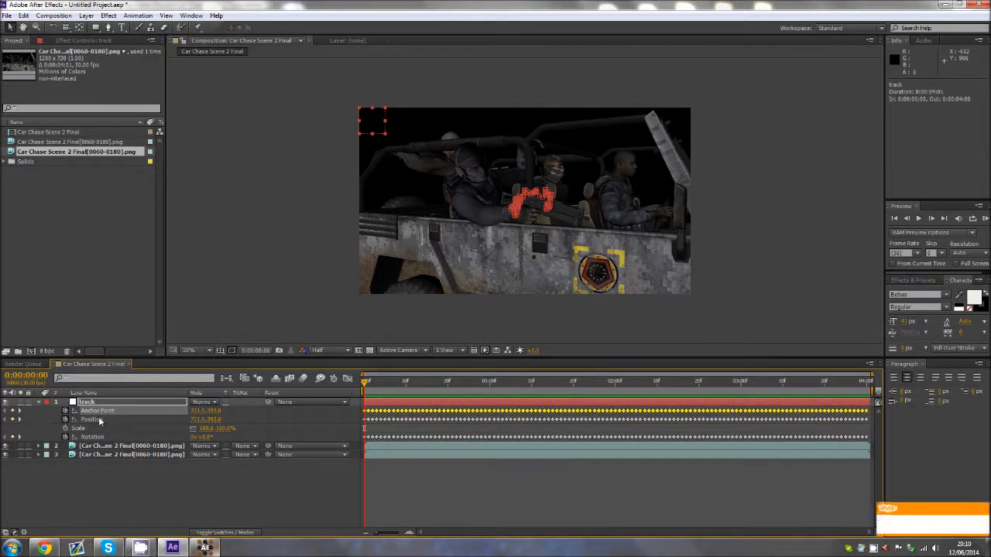
pyautogui.click(99, 420)
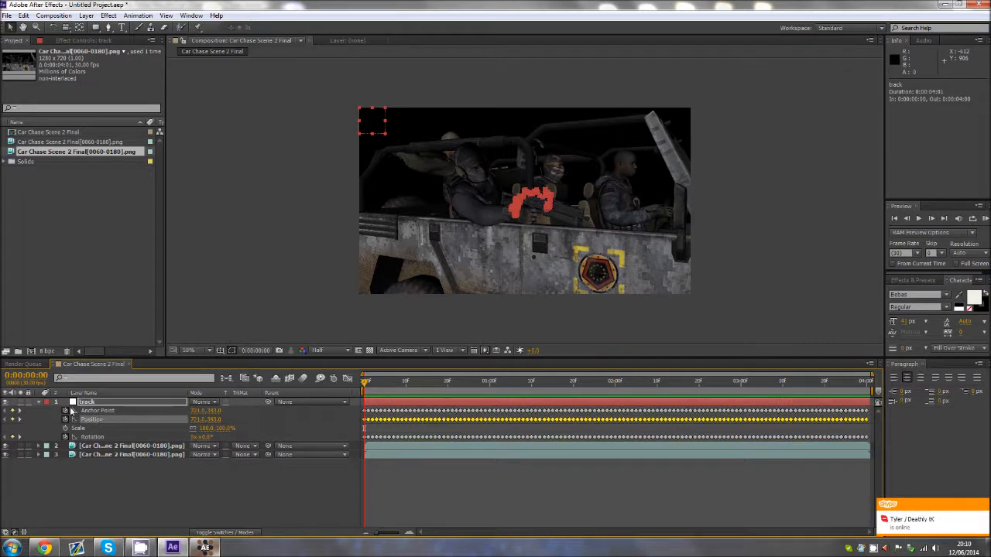
# Remove the track null's anchor point keyframes and set its anchor point to 0.0, 0.0.
pyautogui.click(66, 411)
pyautogui.click(195, 412)
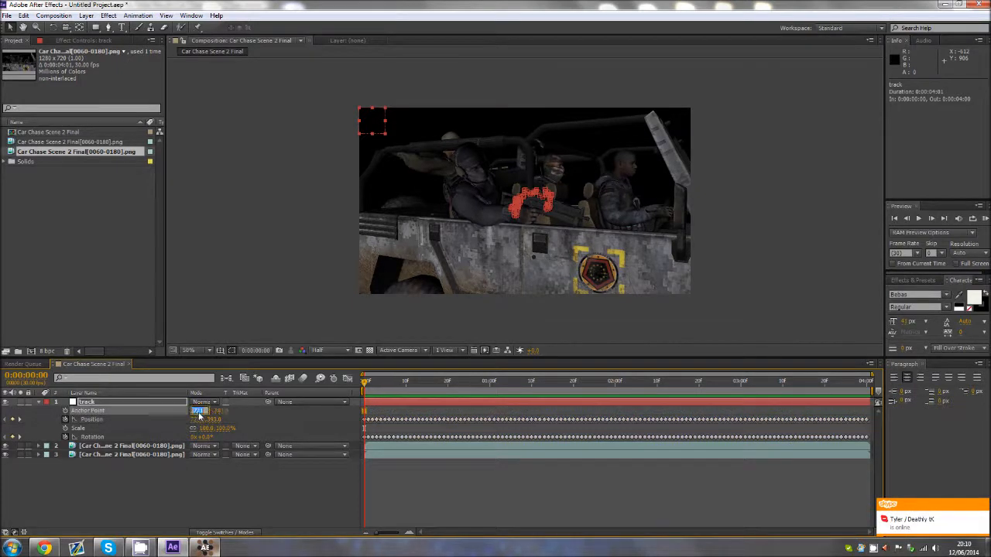
pyautogui.click(219, 412)
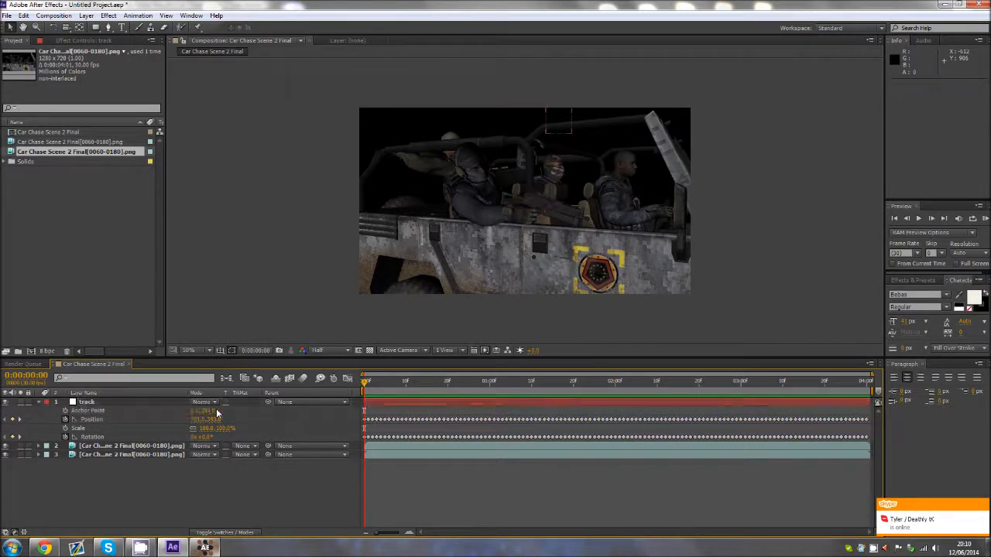
pyautogui.click(208, 411)
pyautogui.write('0')
pyautogui.click(247, 410)
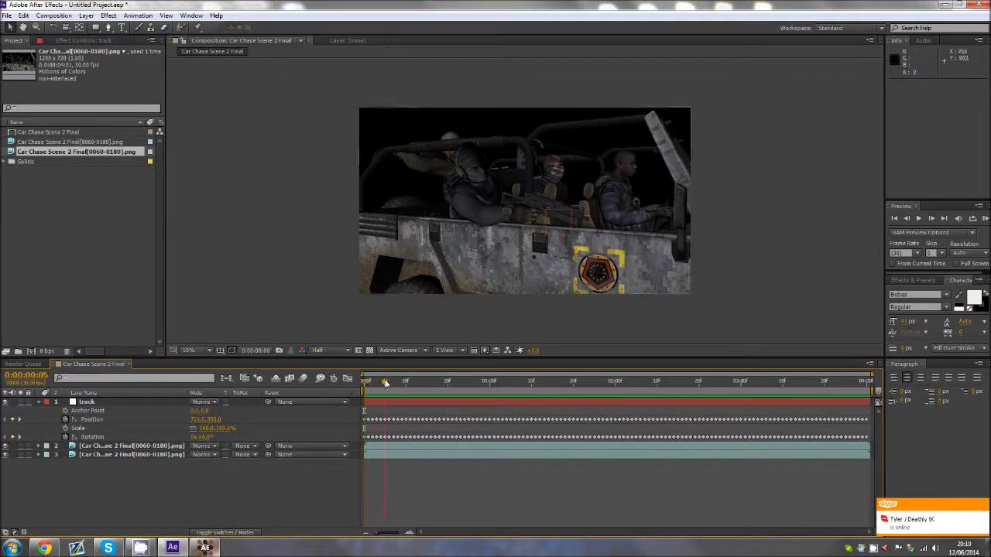
# Scrub through the composition to check the null's motion, return to 0:00:00:00 and collapse the track layer's properties.
pyautogui.moveTo(386, 383); pyautogui.dragTo(631, 384)
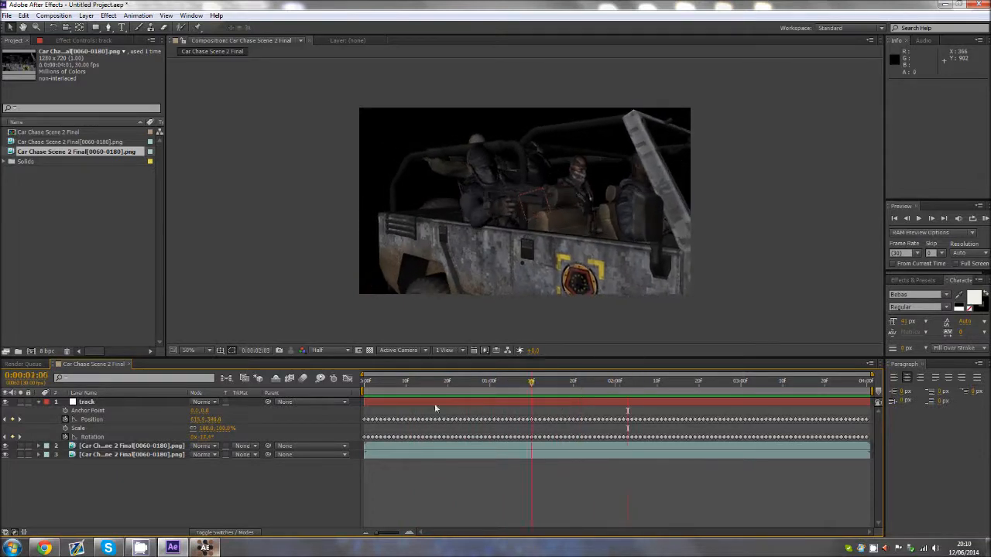
pyautogui.press('Home')
pyautogui.click(38, 403)
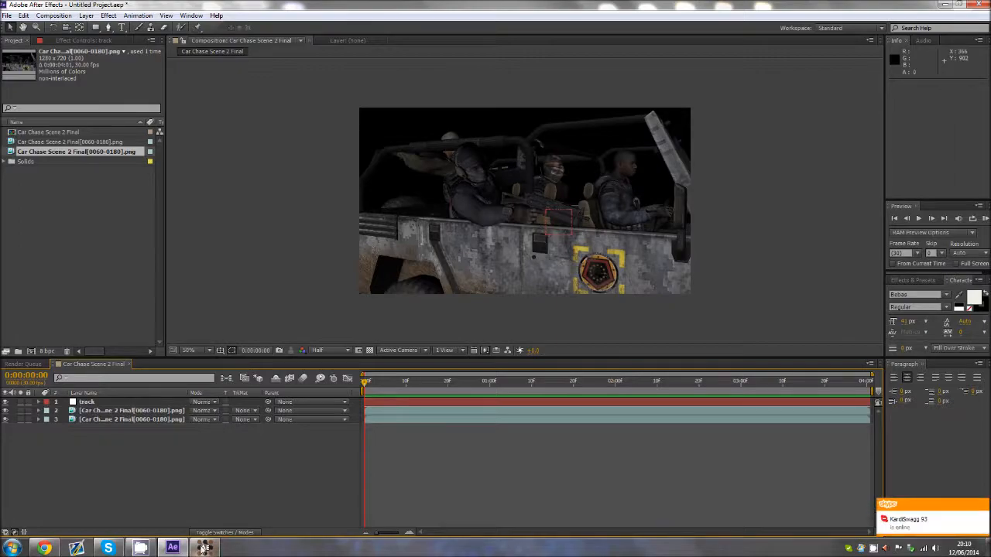
# Switch to mocha AE and close it without saving the changes to the Car Chase Scene 2 Final project.
pyautogui.click(205, 548)
pyautogui.click(979, 4)
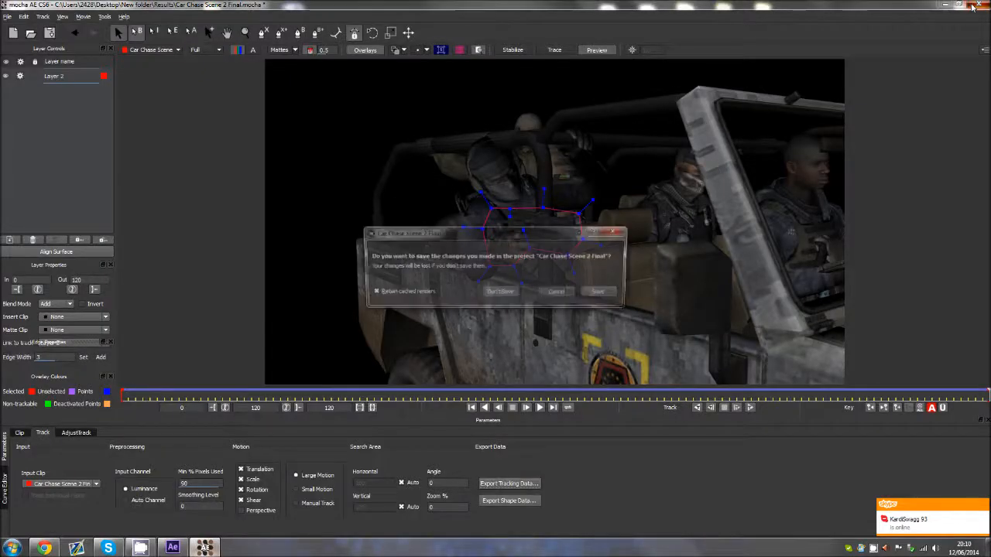
pyautogui.click(499, 292)
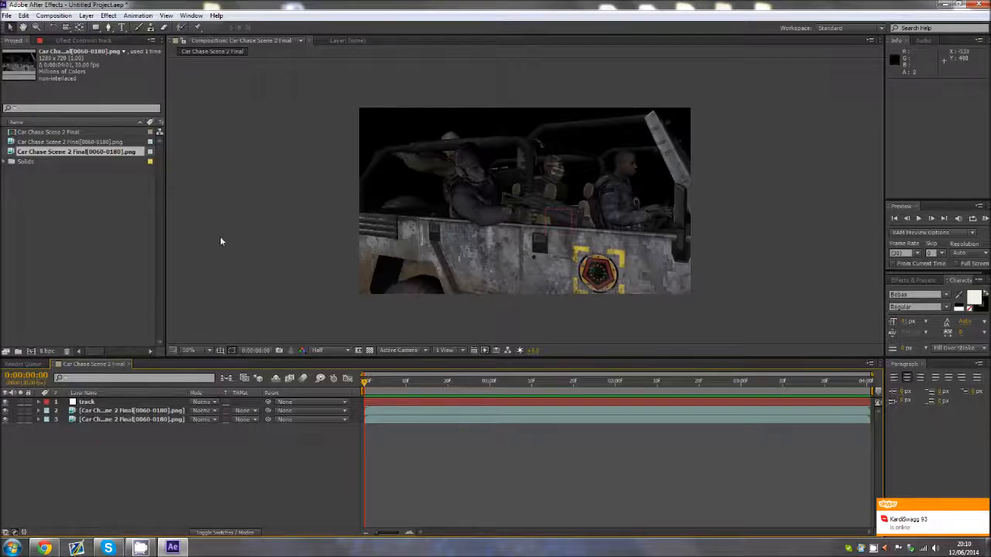
# Start importing a footage file and browse from the document library to the Editing Extra Materials folder.
pyautogui.click(67, 179)
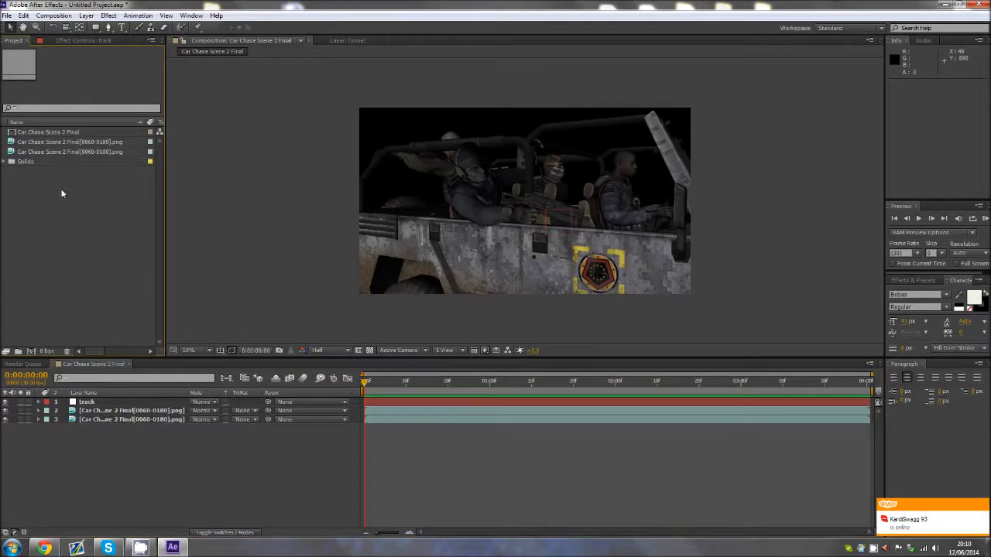
pyautogui.rightClick(62, 193)
pyautogui.moveTo(155, 230)
pyautogui.click(229, 235)
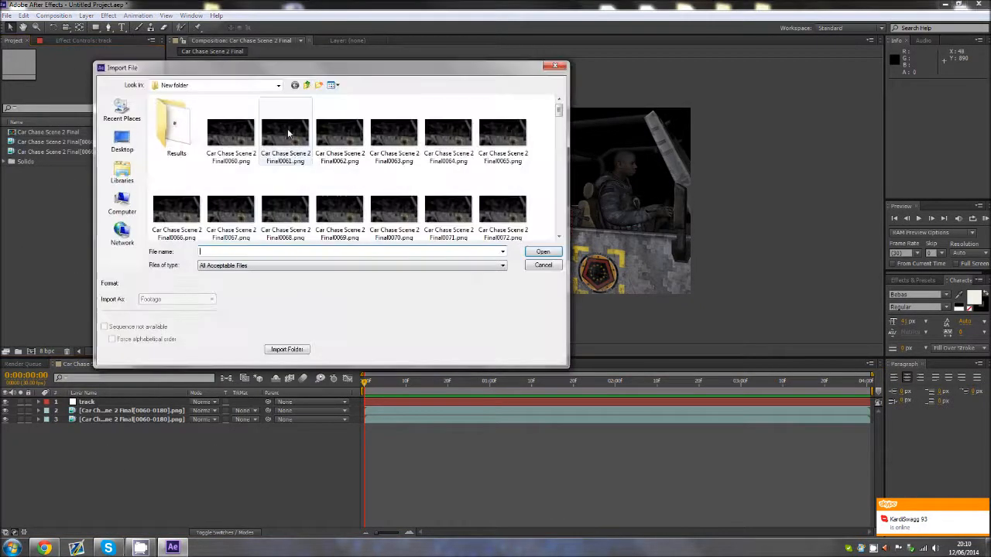
pyautogui.click(306, 85)
pyautogui.click(122, 173)
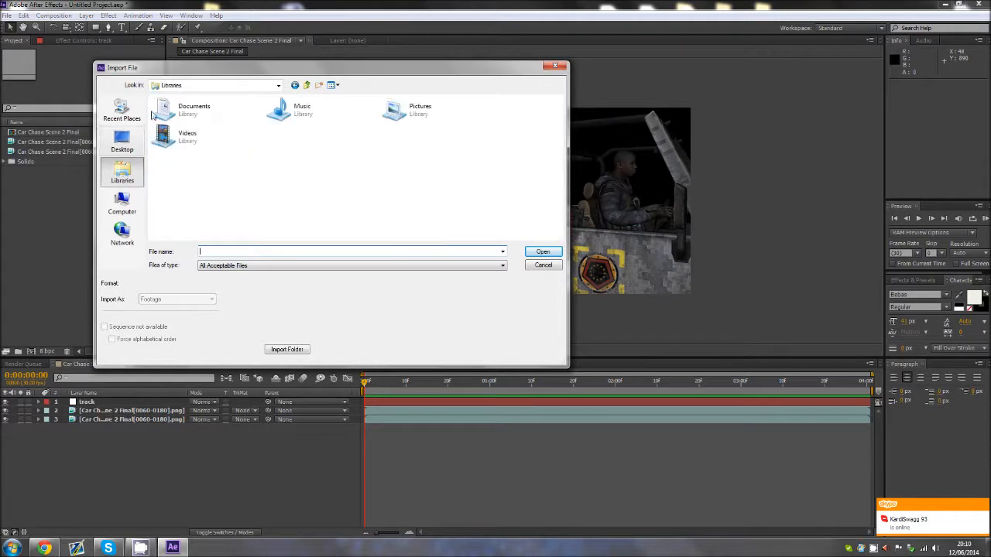
pyautogui.doubleClick(192, 118)
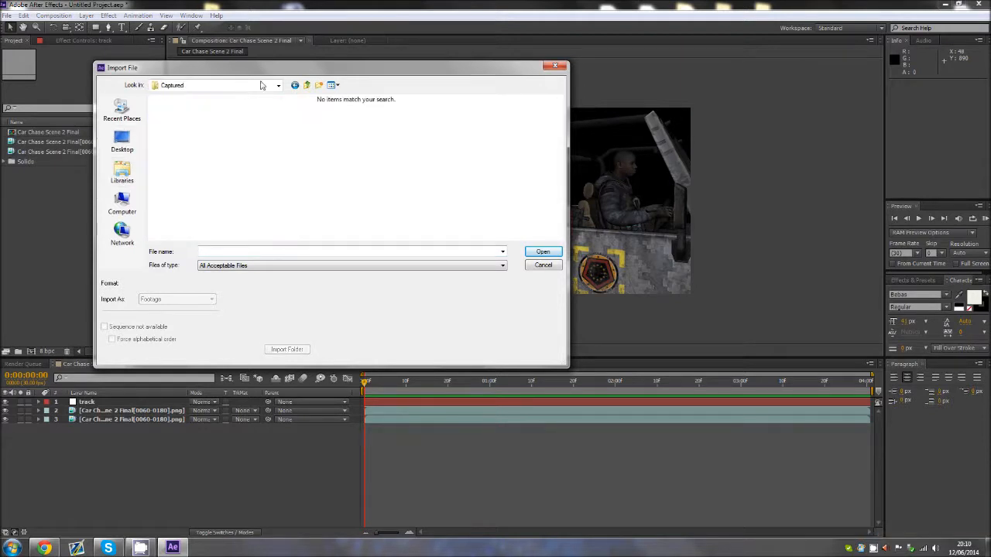
pyautogui.click(294, 85)
pyautogui.scroll(-5, 433, 141)
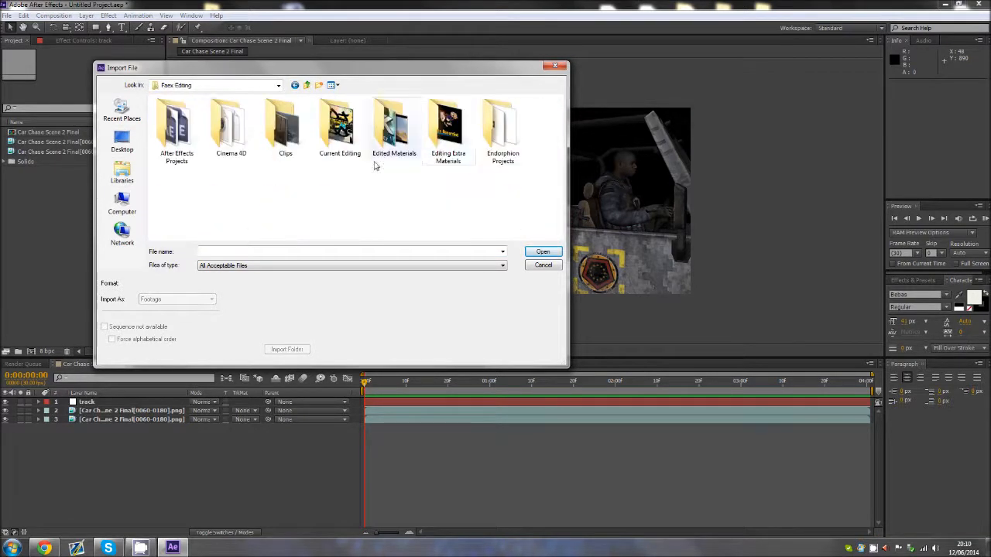
pyautogui.doubleClick(446, 123)
# Look through the Action_Essentials_720p and Video_Thumbnails folders in Action Essentials 2, and return to the Editing Extra Materials folder.
pyautogui.doubleClick(227, 130)
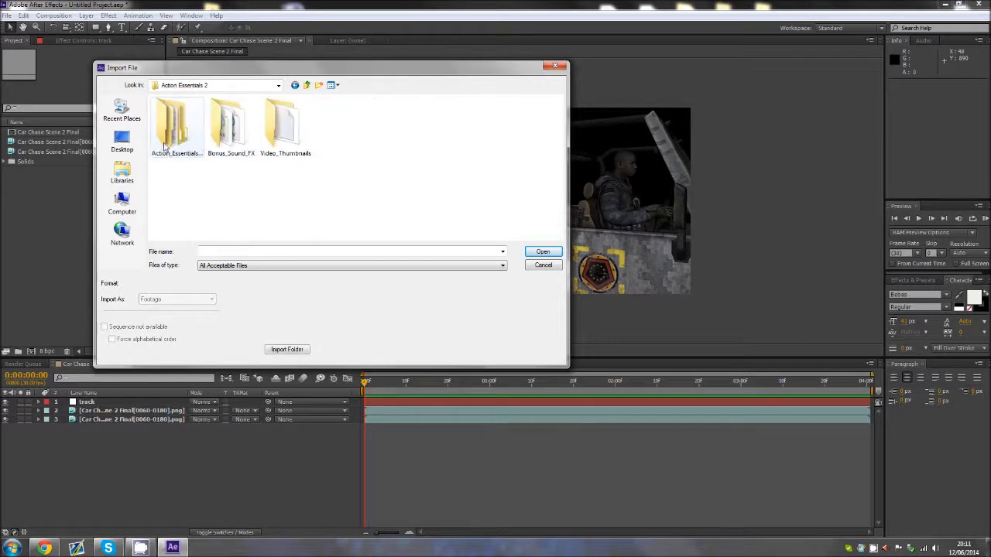
pyautogui.doubleClick(175, 124)
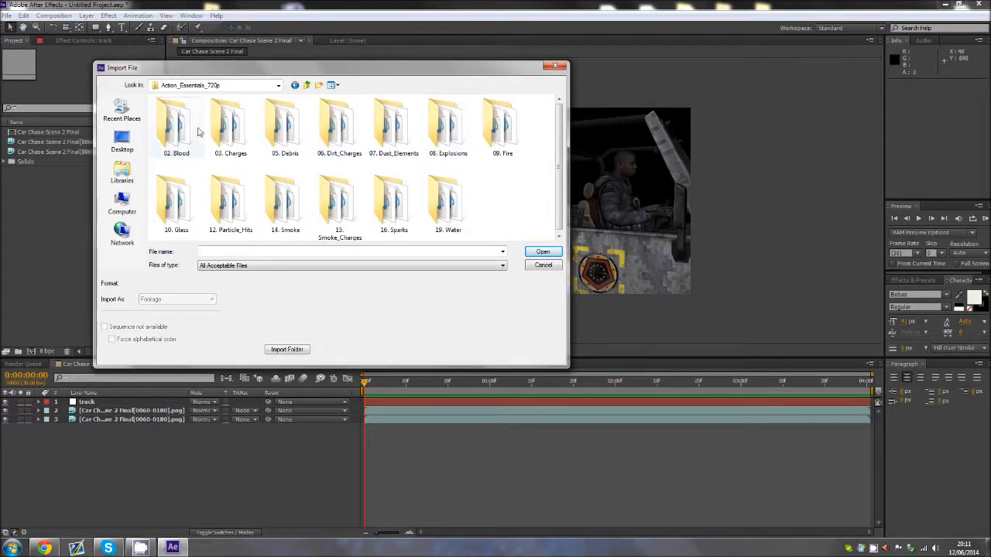
pyautogui.click(306, 86)
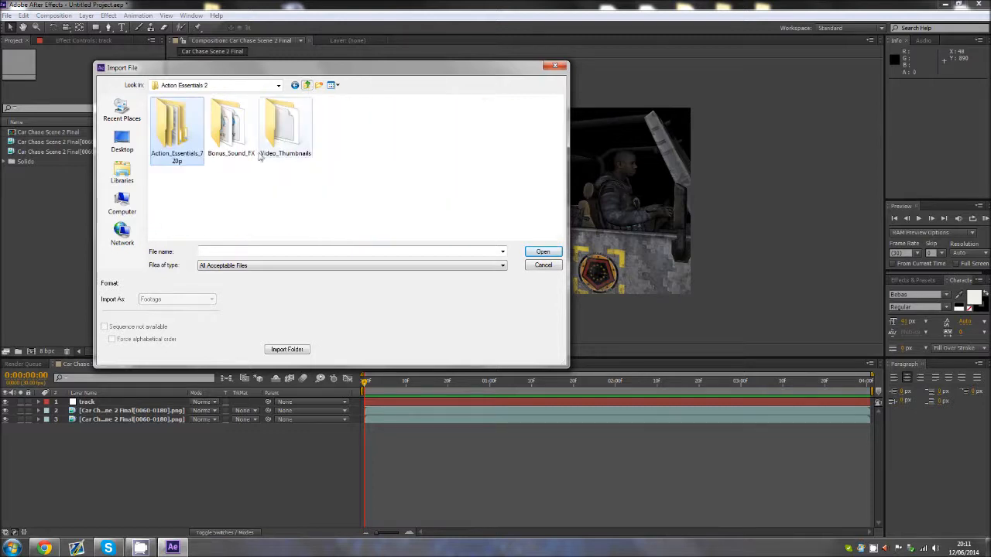
pyautogui.doubleClick(285, 125)
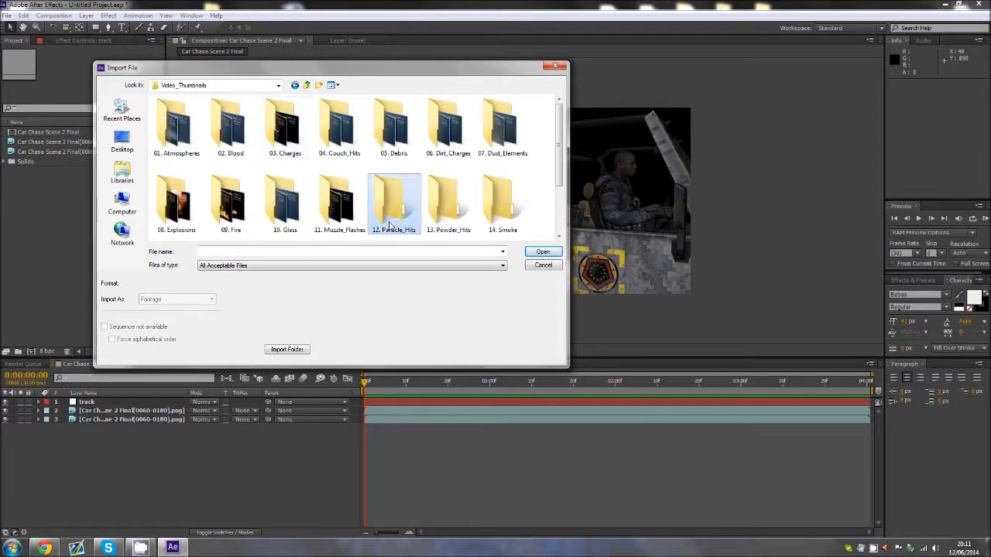
pyautogui.scroll(-1, 338, 220)
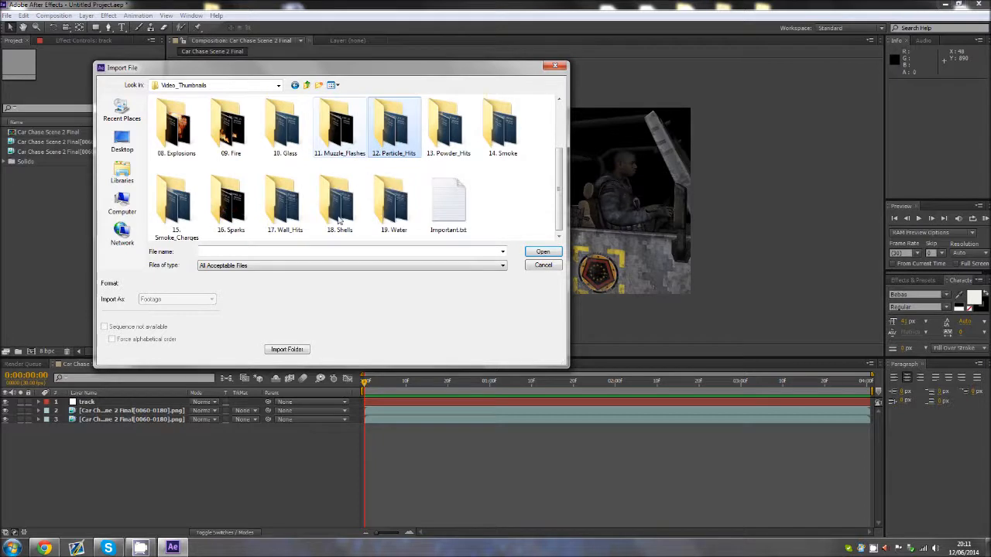
pyautogui.scroll(1, 338, 217)
pyautogui.click(306, 85)
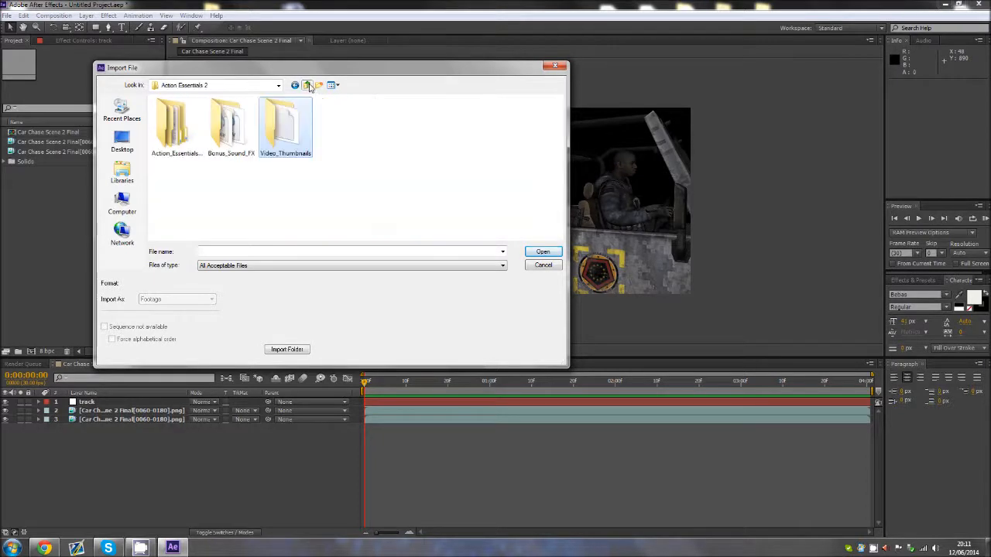
pyautogui.click(307, 85)
# Import Automatic_Fire_03_WMV V9.wmv from the Muzzle Flashes folder as footage.
pyautogui.click(339, 203)
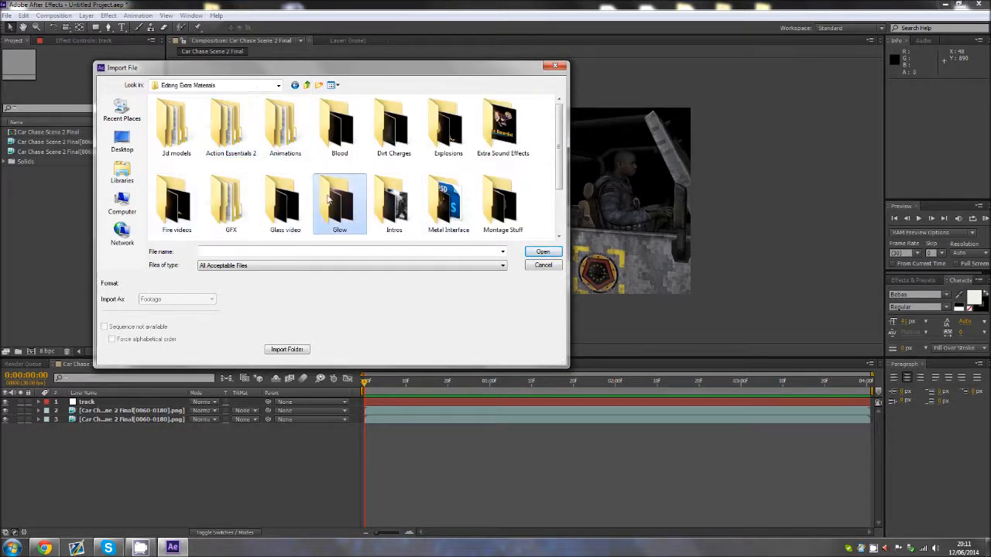
pyautogui.scroll(-1, 386, 209)
pyautogui.doubleClick(174, 203)
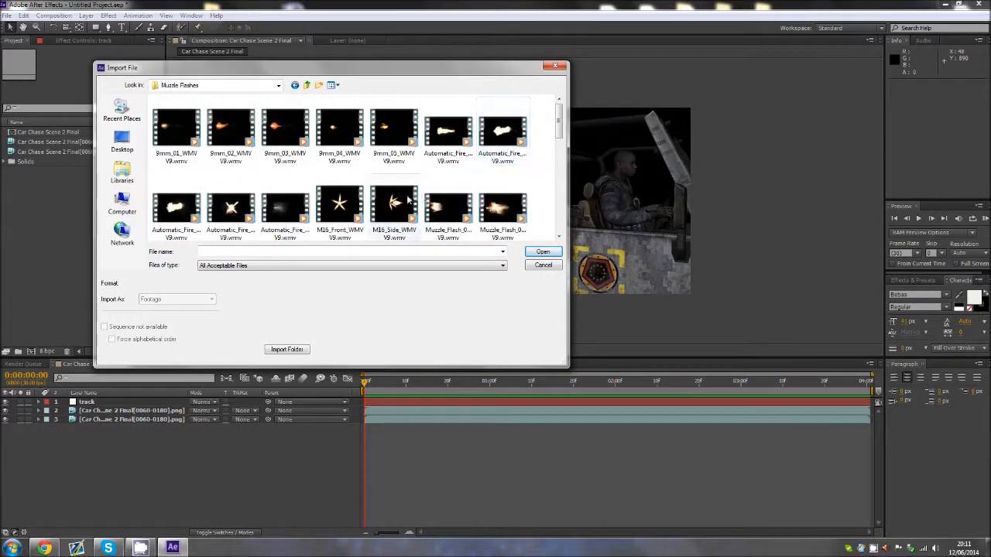
pyautogui.click(175, 213)
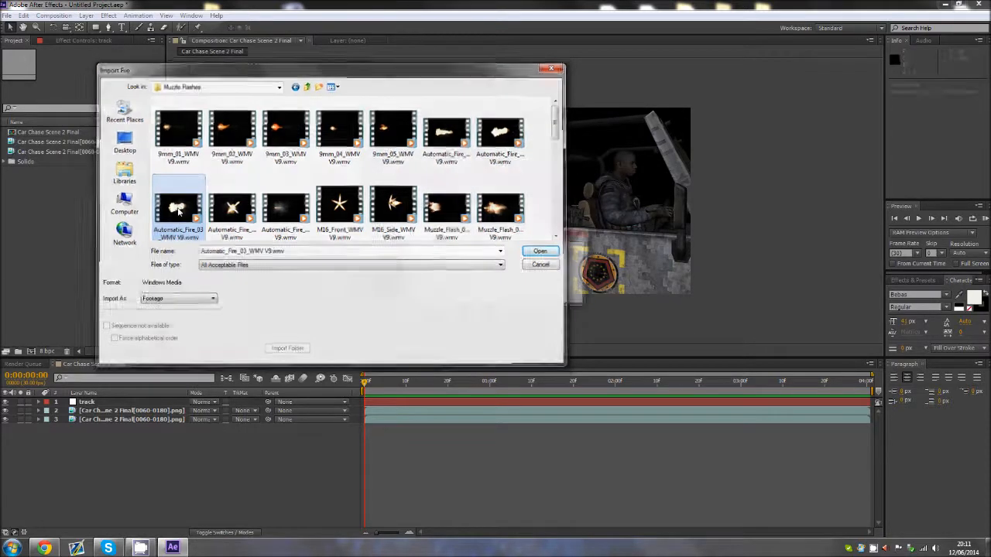
pyautogui.doubleClick(172, 205)
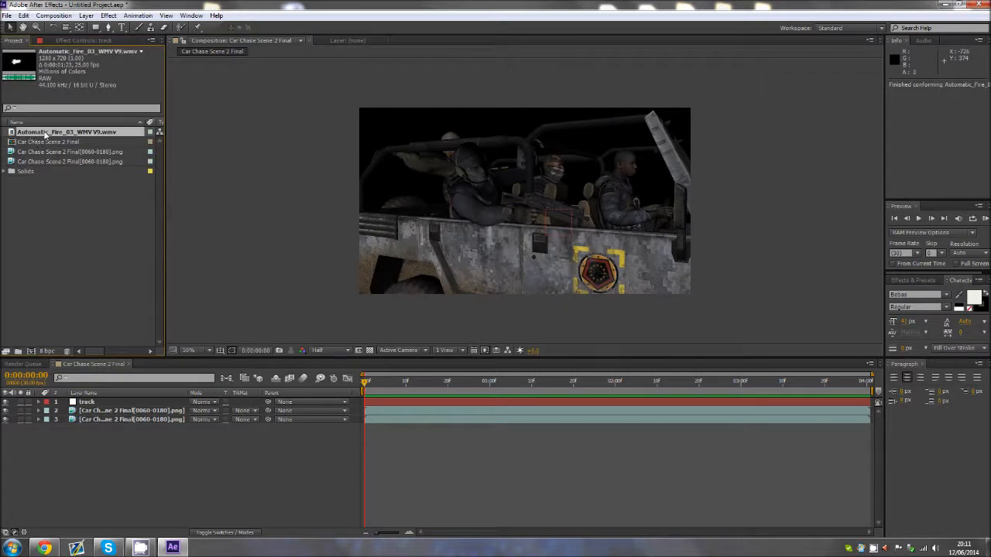
# Add the Automatic_Fire_03 clip above the track null in the composition and scrub through its flash to 0:00:01:00.
pyautogui.moveTo(46, 136); pyautogui.dragTo(132, 401)
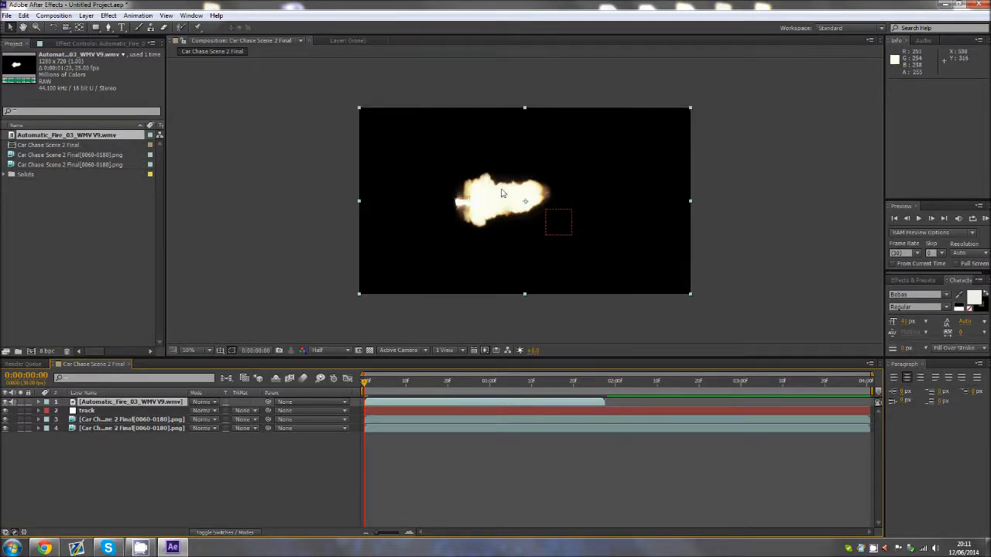
pyautogui.moveTo(373, 383); pyautogui.dragTo(503, 385)
pyautogui.moveTo(491, 385)
pyautogui.mouseDown()
pyautogui.moveTo(476, 390)
pyautogui.moveTo(490, 389)
pyautogui.mouseUp()
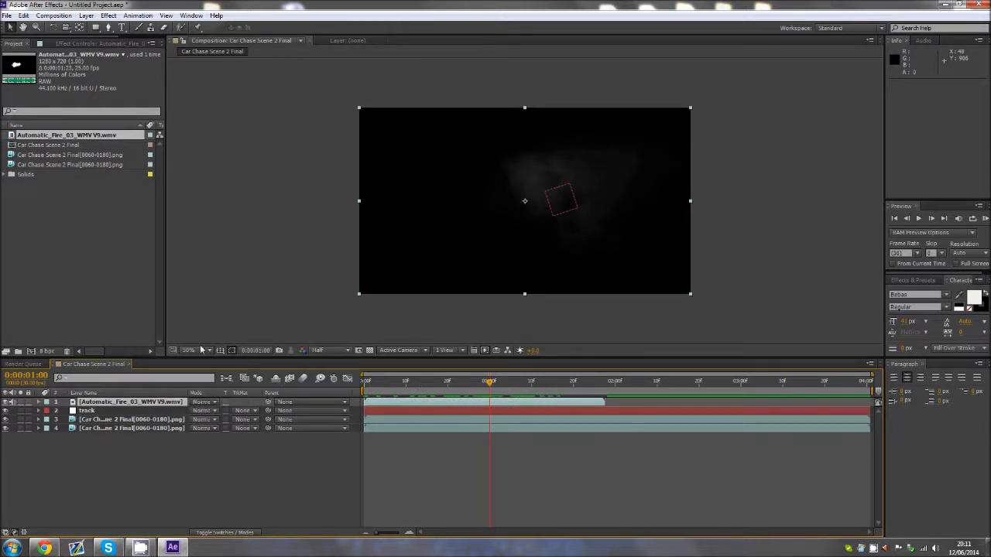
# Trim the Automatic_Fire_03 layer's end to 0:00:01:00 and place a duplicate starting at 0:00:01:01.
pyautogui.hotkey('alt', ']')
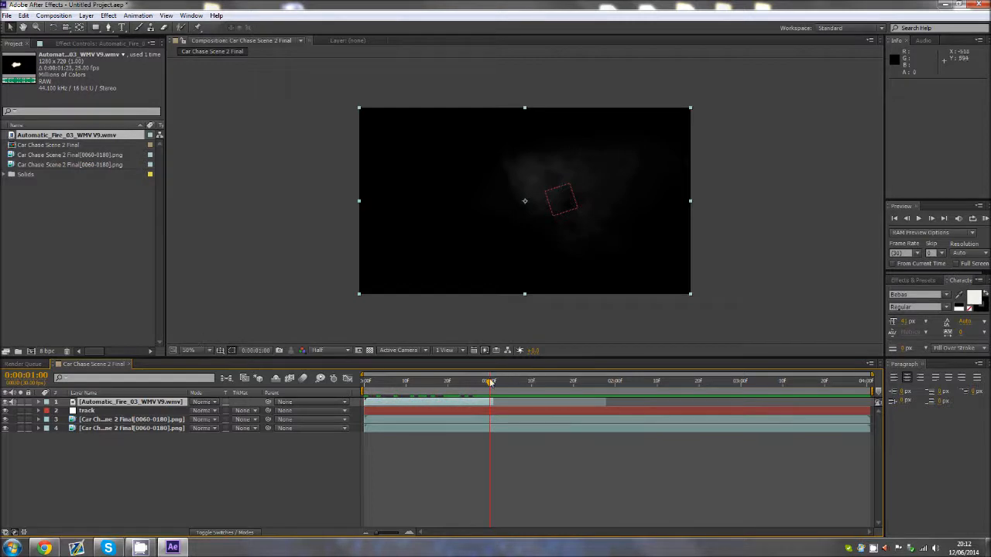
pyautogui.moveTo(490, 381); pyautogui.dragTo(494, 382)
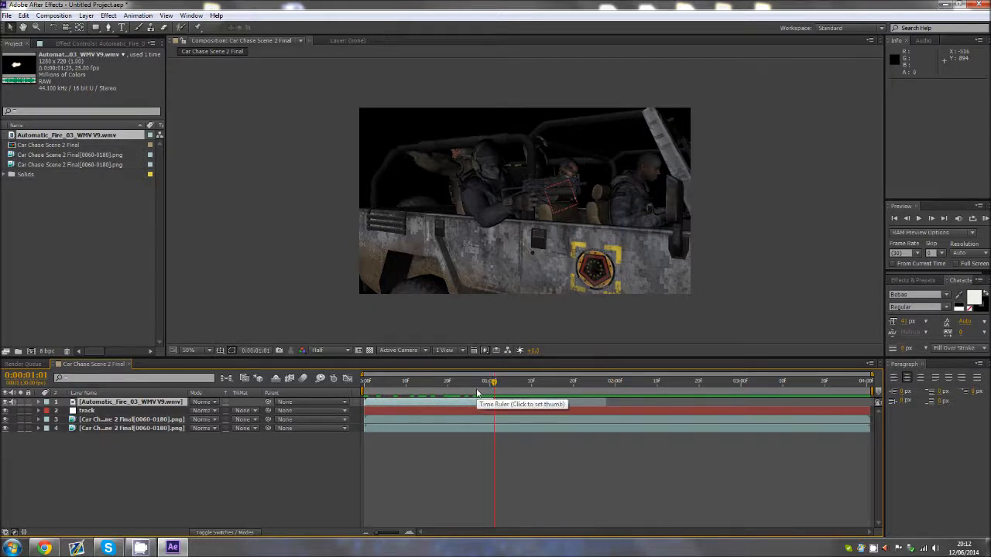
pyautogui.hotkey('ctrl', 'd')
pyautogui.press('[')
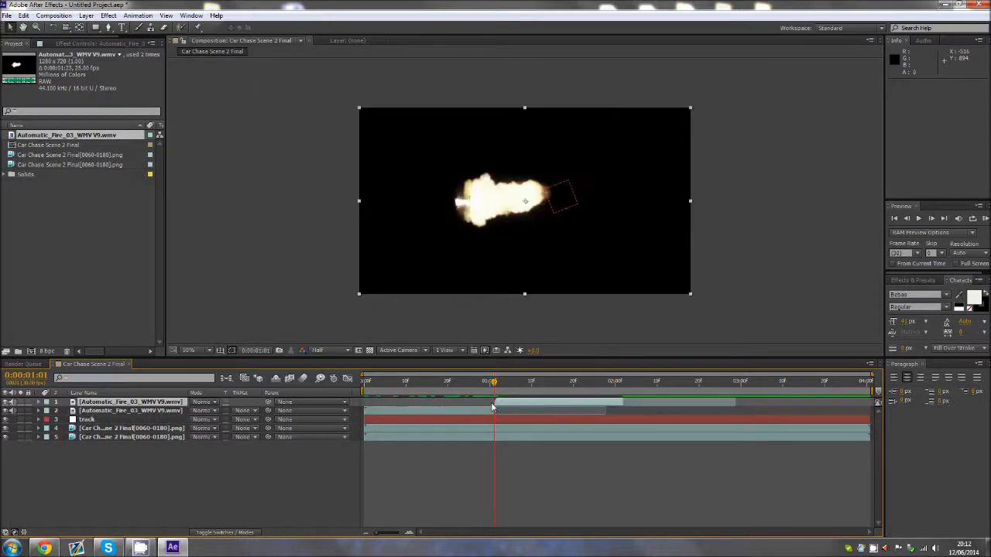
# Add two more copies of the trimmed Automatic_Fire_03 layer in sequence to extend the gunfire to the composition's end.
pyautogui.hotkey('ctrl', 'd')
pyautogui.moveTo(541, 403); pyautogui.dragTo(780, 404)
pyautogui.hotkey('ctrl', 'd')
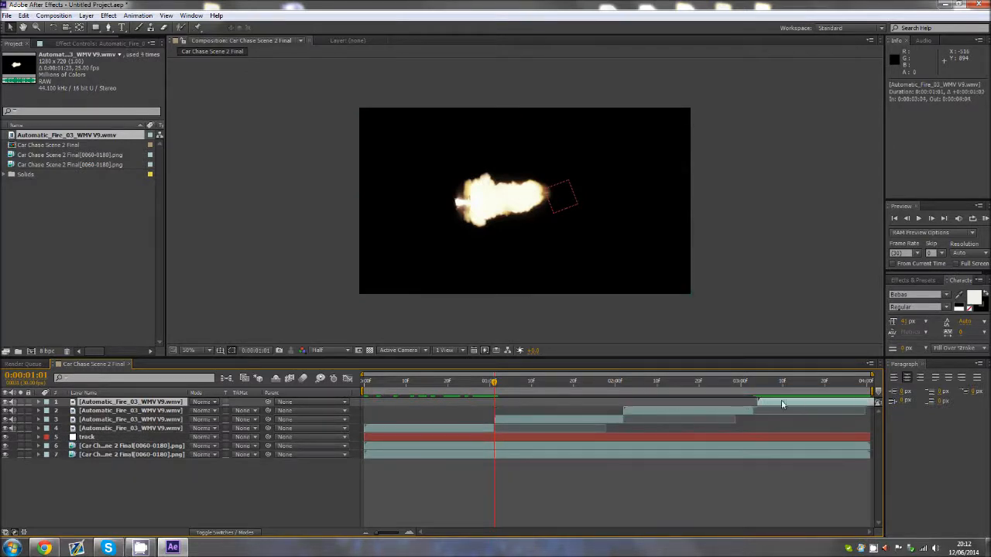
pyautogui.moveTo(498, 383); pyautogui.dragTo(788, 385)
pyautogui.click(764, 300)
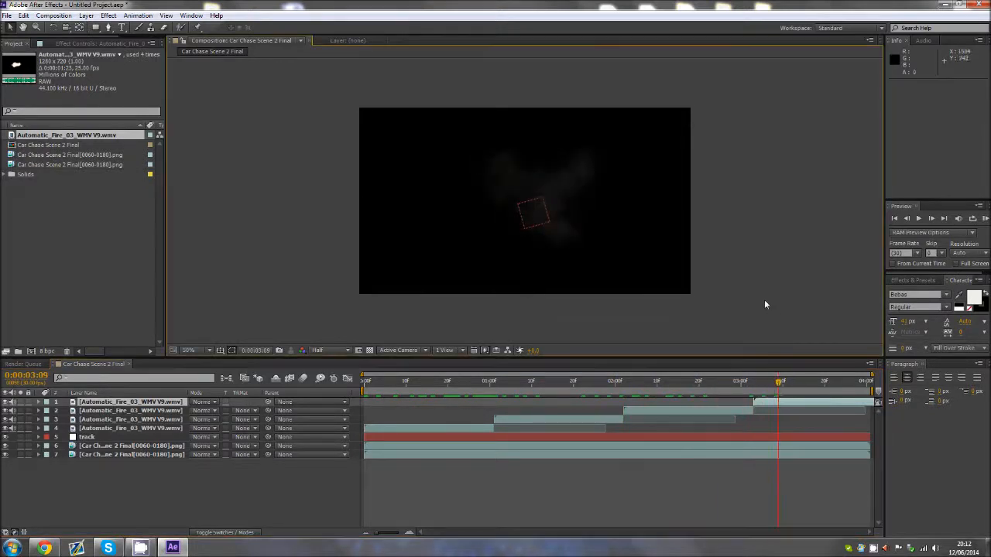
# Pre-compose all four Automatic_Fire_03 layers, moving all attributes into the new composition.
pyautogui.click(490, 420)
pyautogui.click(782, 402)
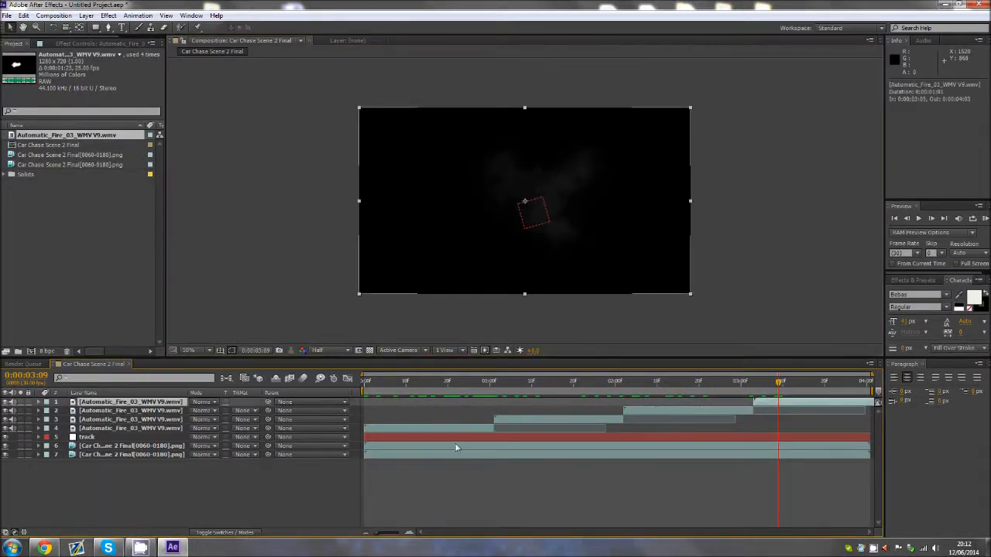
pyautogui.keyDown('shift'); pyautogui.click(456, 430); pyautogui.keyUp('shift')
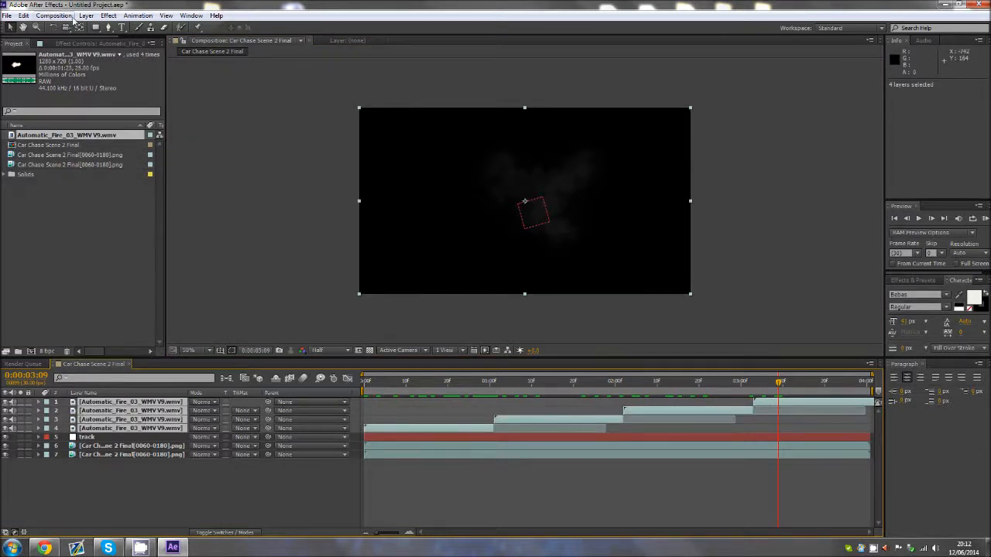
pyautogui.click(86, 15)
pyautogui.click(113, 394)
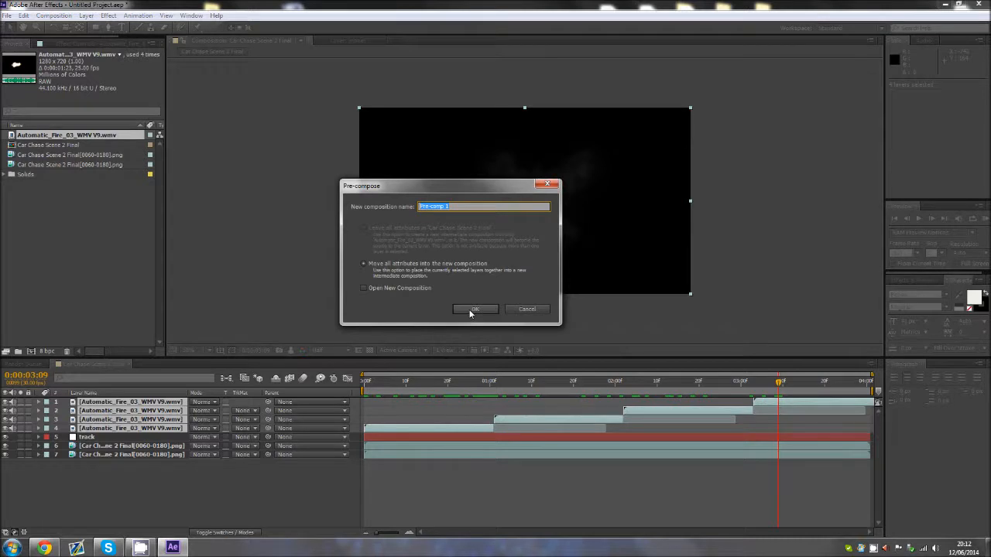
pyautogui.click(474, 310)
pyautogui.click(511, 310)
# Set the pre-composed flash layer's blending mode to Screen while viewing frame 0:00:00:02.
pyautogui.click(372, 382)
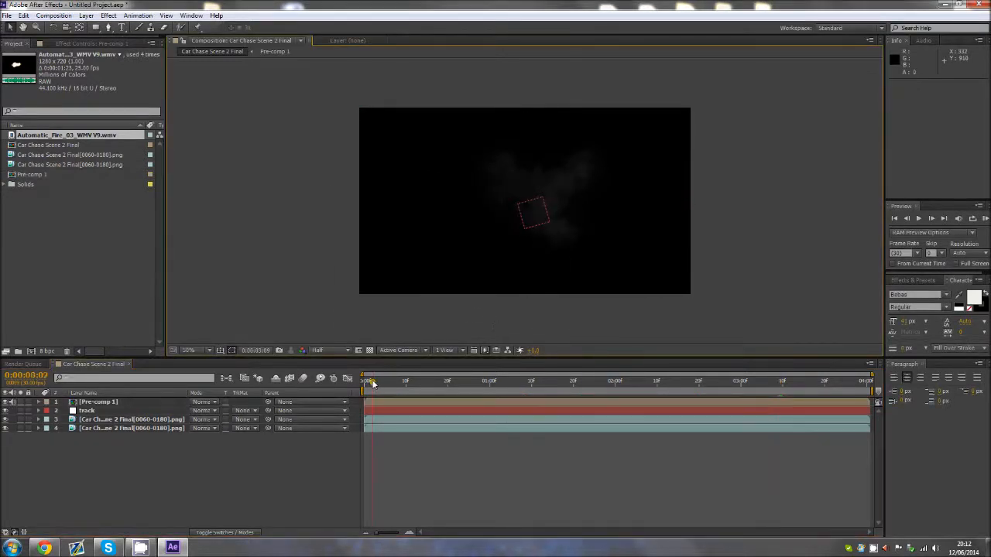
pyautogui.click(96, 403)
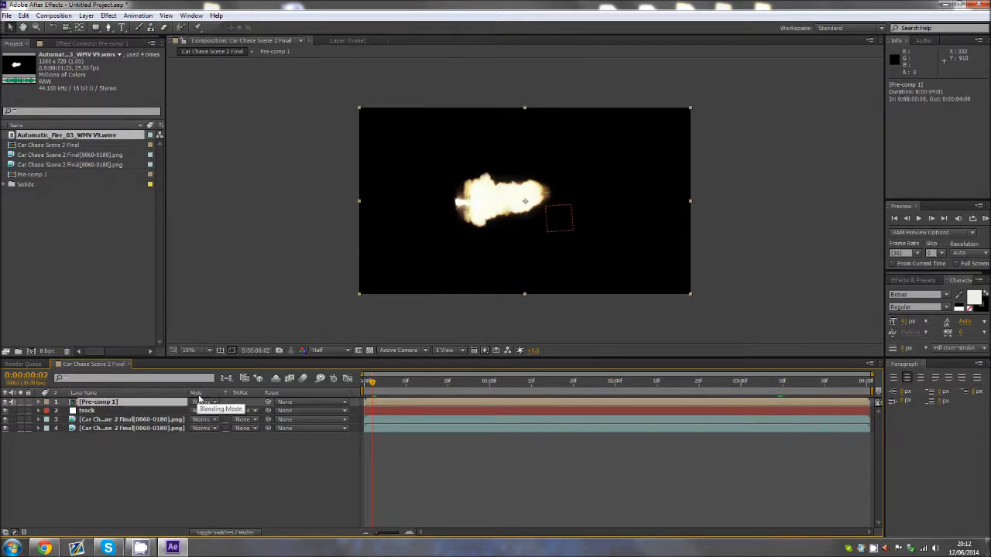
pyautogui.click(220, 533)
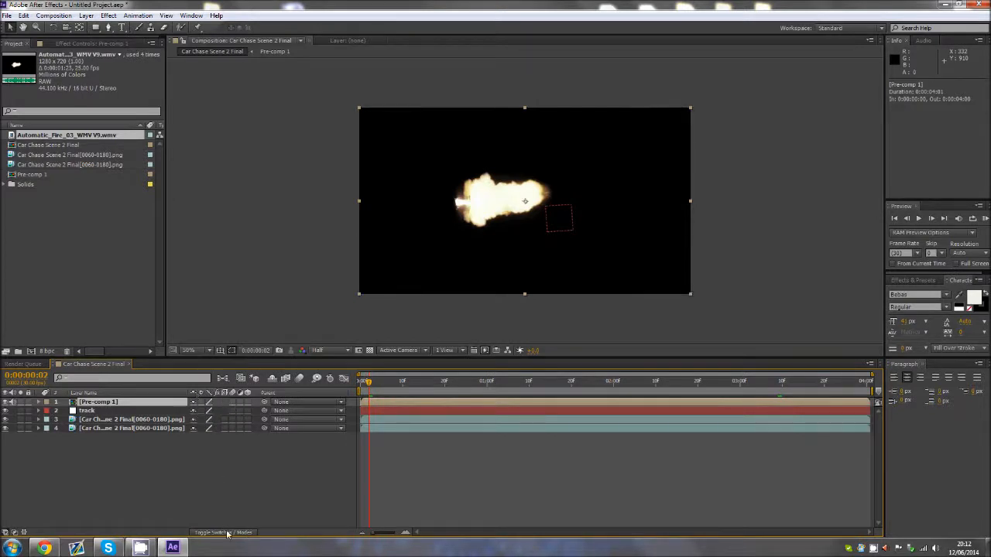
pyautogui.click(227, 533)
pyautogui.click(203, 403)
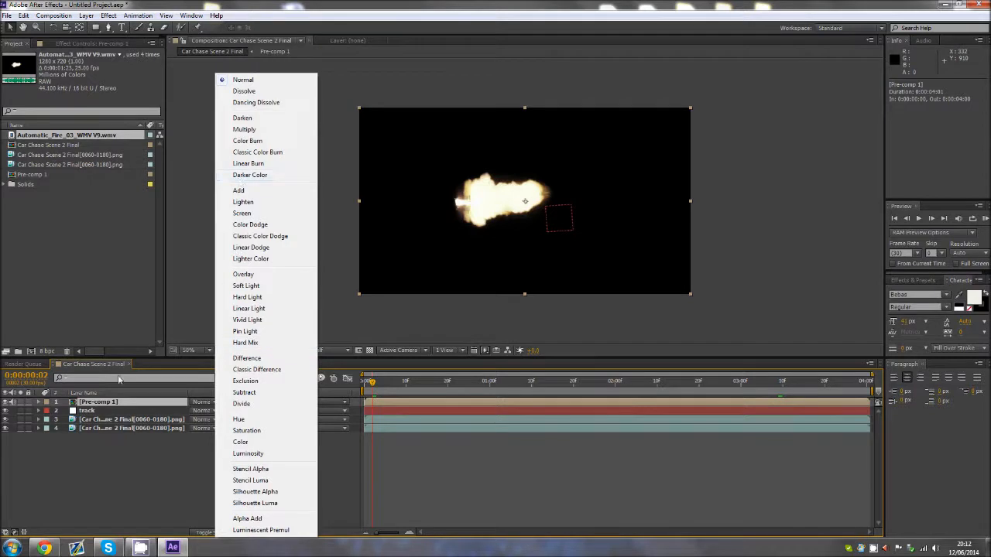
pyautogui.click(243, 214)
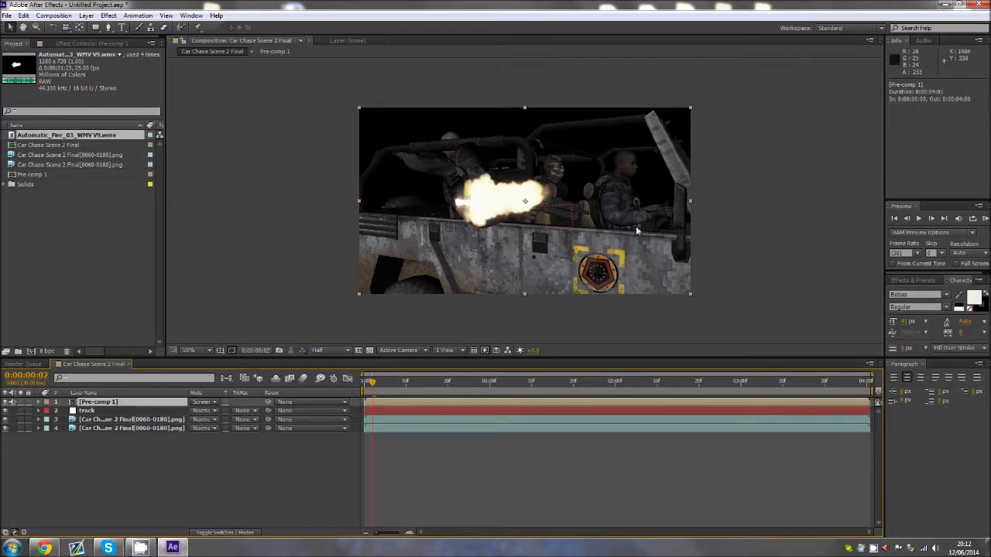
# Move the flash layer's anchor point to the narrow rear end of the flash and position the flash at the rifle's muzzle.
pyautogui.moveTo(501, 202); pyautogui.dragTo(489, 222)
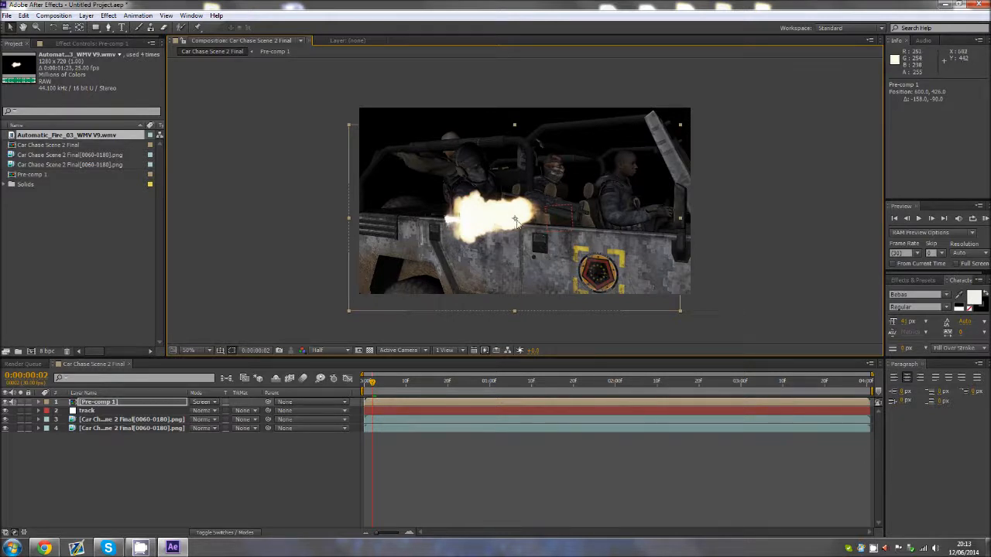
pyautogui.click(81, 28)
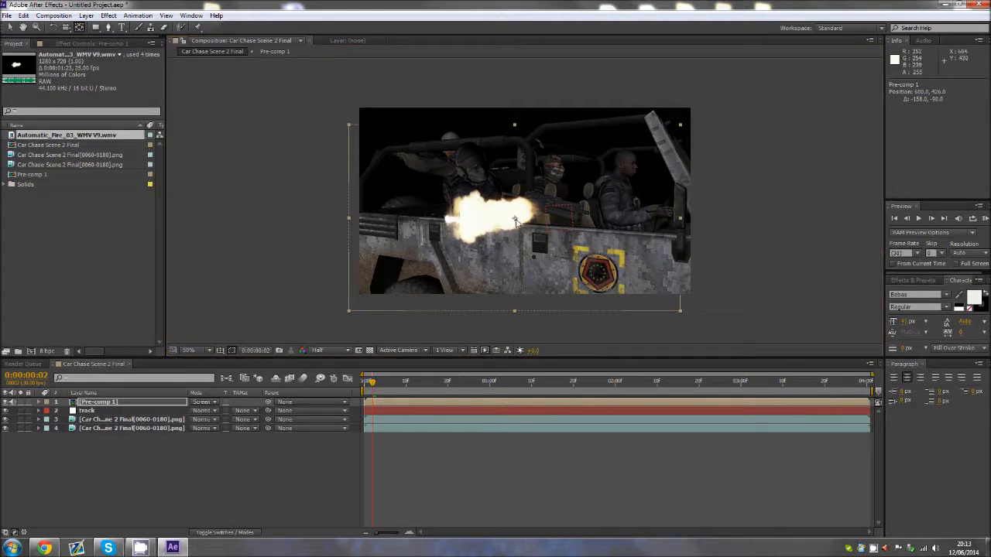
pyautogui.moveTo(515, 222); pyautogui.dragTo(446, 223)
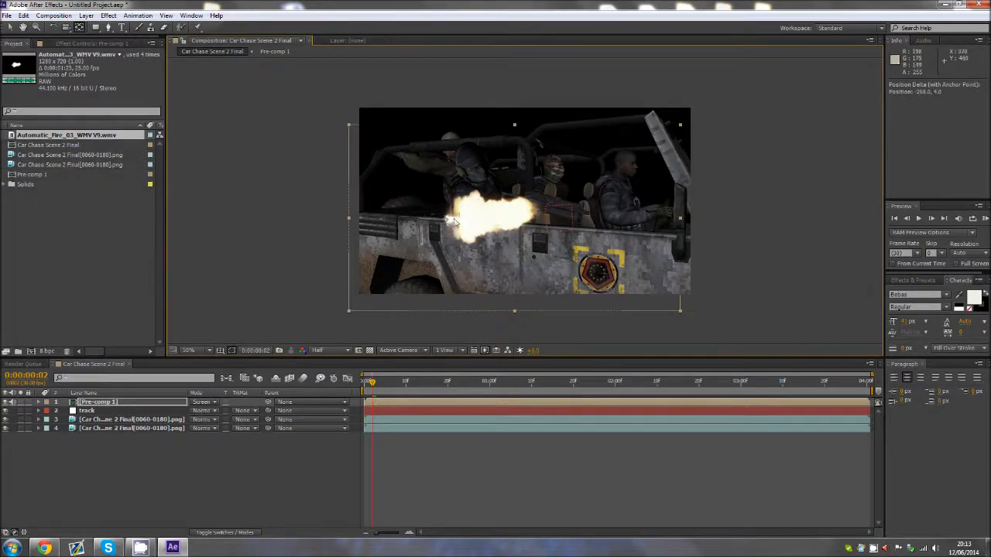
pyautogui.scroll(2, 449, 228)
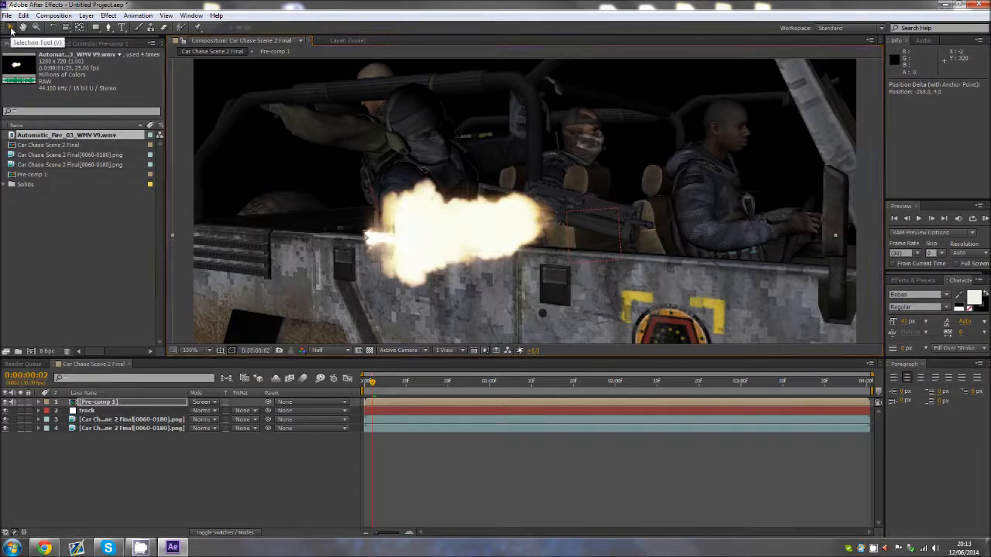
pyautogui.click(11, 29)
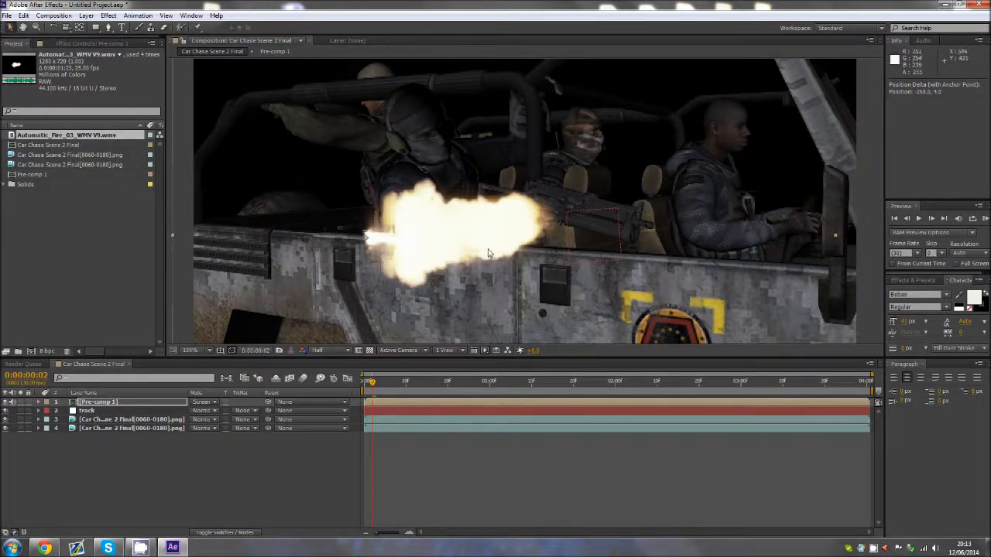
pyautogui.moveTo(406, 240); pyautogui.dragTo(682, 231)
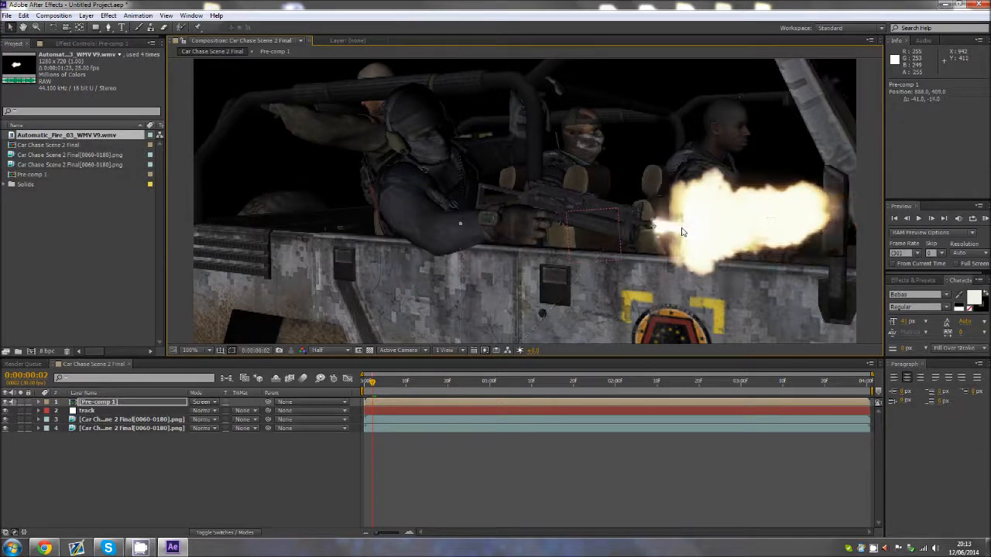
# Rotate the flash layer about 13° to follow the barrel and parent it to the track null.
pyautogui.click(115, 403)
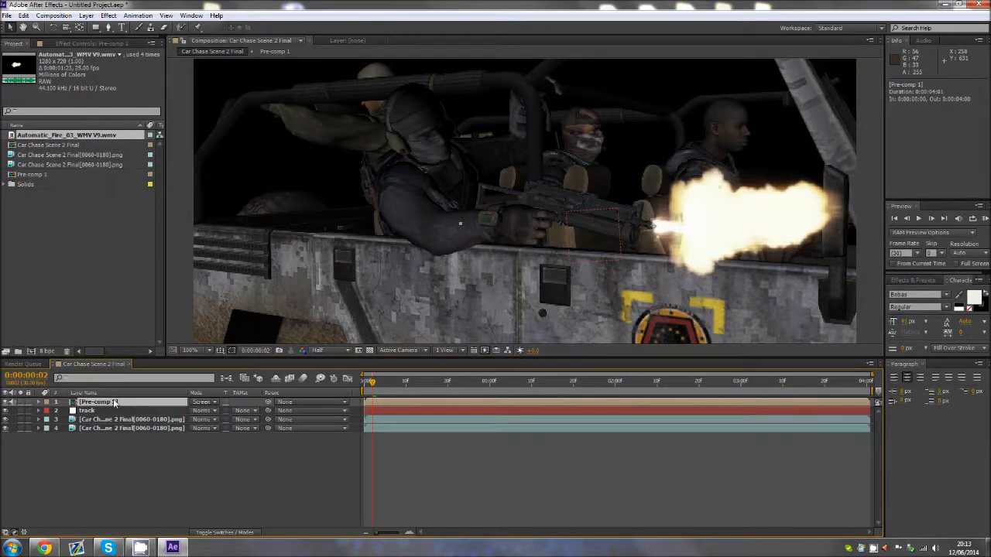
pyautogui.press('r')
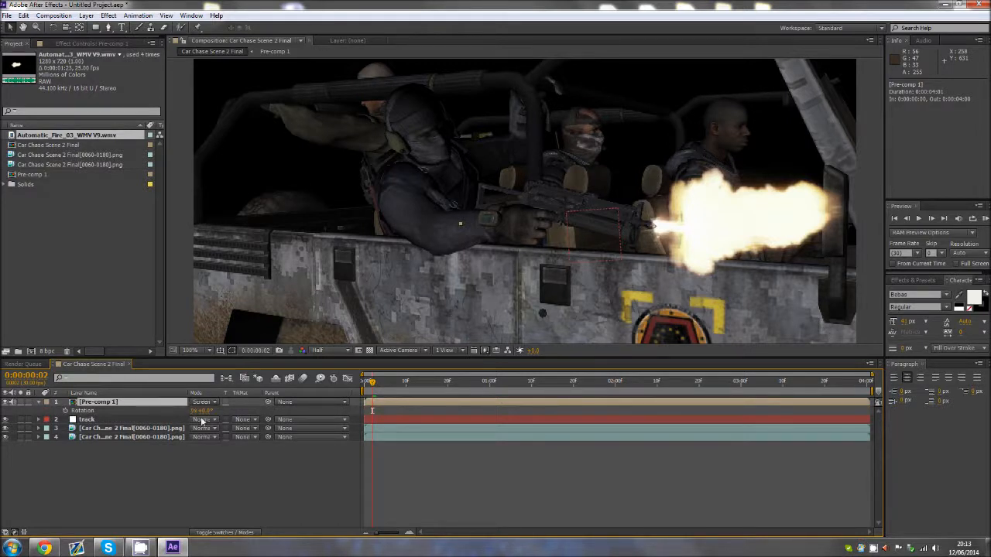
pyautogui.moveTo(203, 411); pyautogui.dragTo(209, 411)
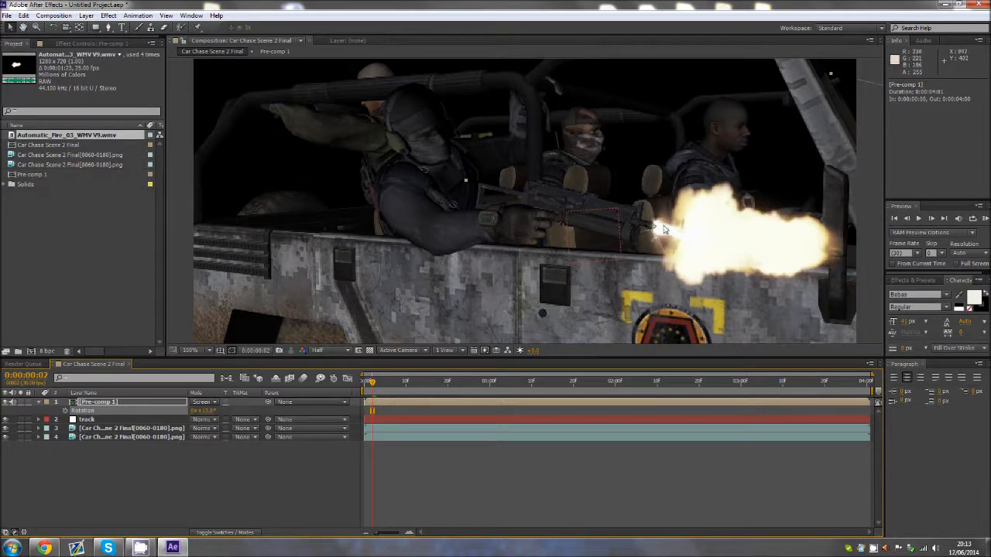
pyautogui.click(128, 404)
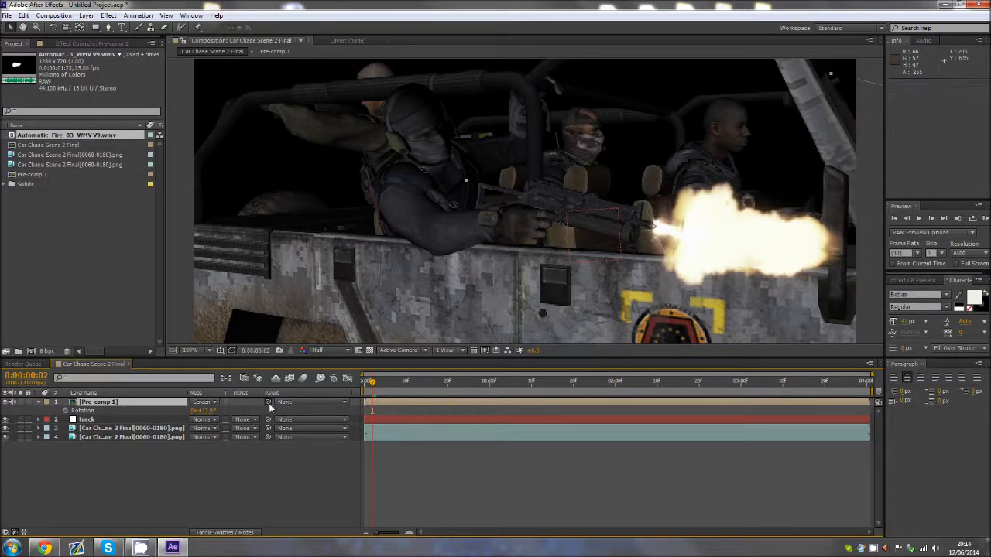
pyautogui.moveTo(270, 408); pyautogui.dragTo(159, 423)
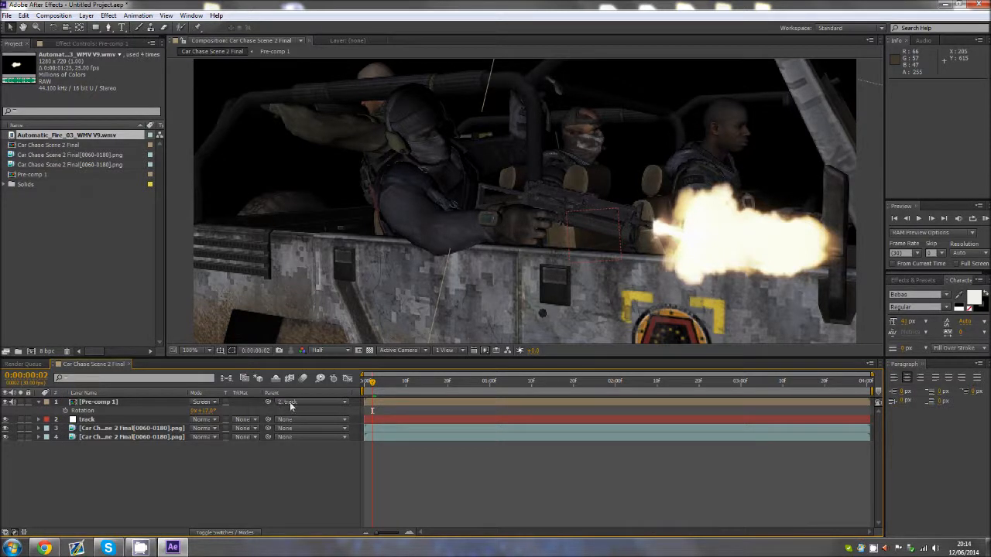
# Rename the track null as trackfgfgg.
pyautogui.click(62, 421)
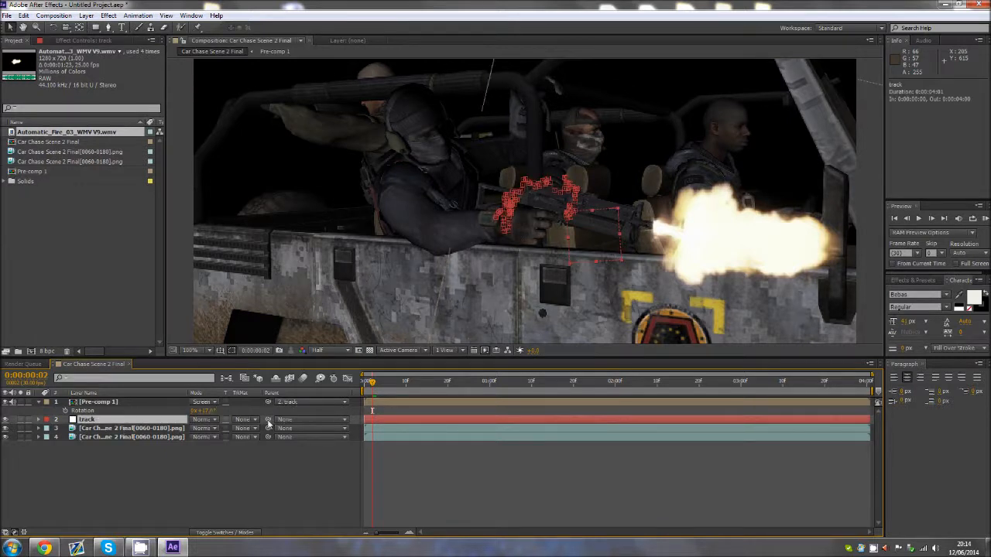
pyautogui.press('Return')
pyautogui.write('fgfgg')
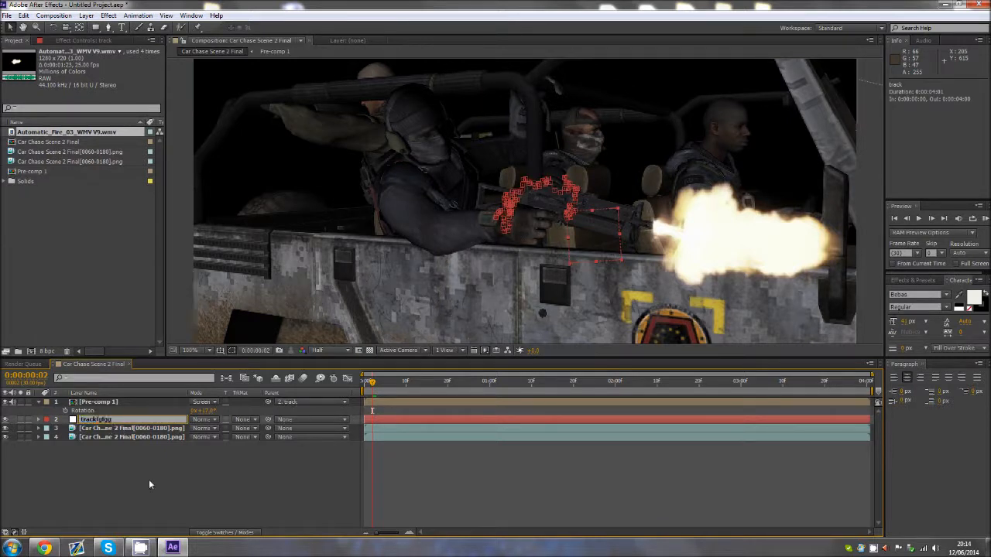
pyautogui.click(150, 482)
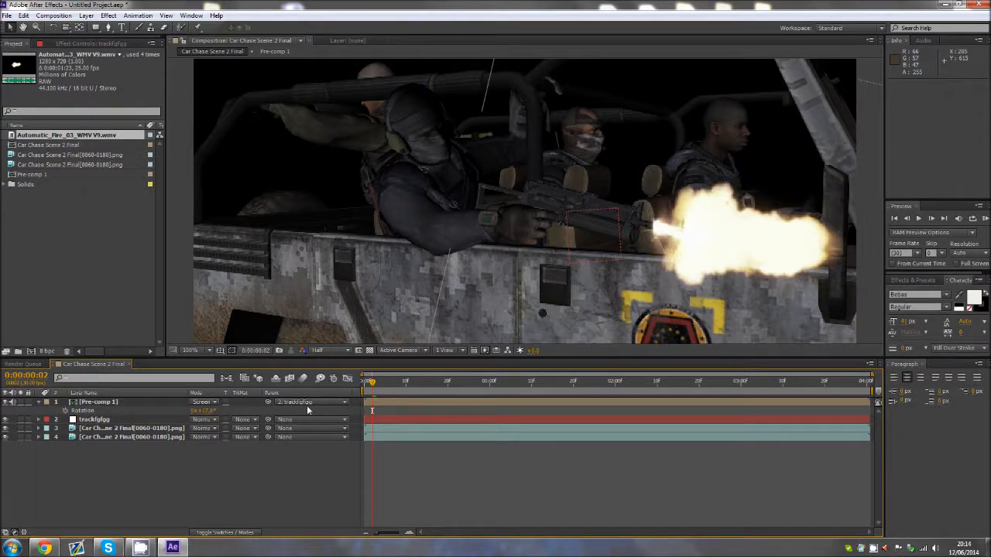
# Restore the null layer's name to track.
pyautogui.click(122, 421)
pyautogui.press('Return')
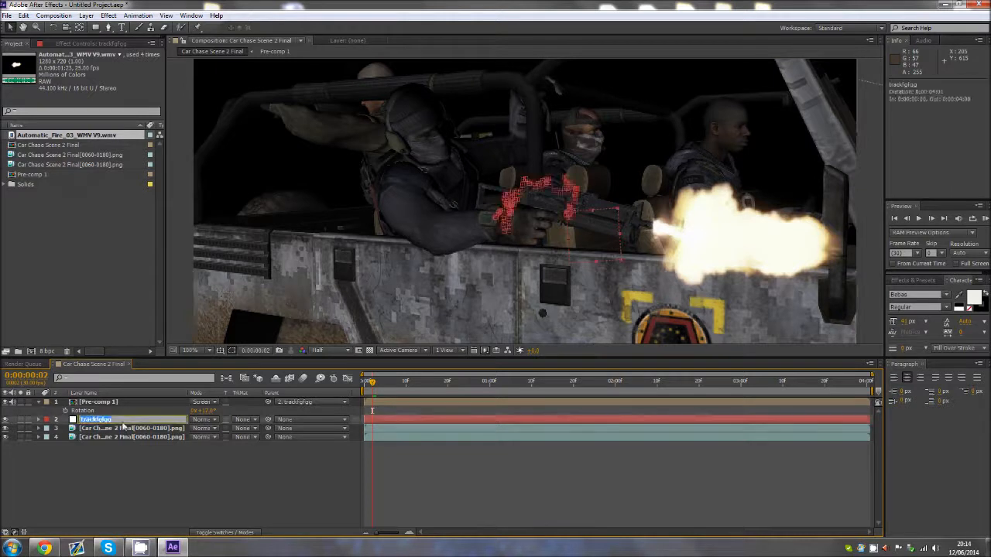
pyautogui.click(122, 422)
pyautogui.press('BackSpace')
pyautogui.press('BackSpace')
pyautogui.press('BackSpace')
pyautogui.press('Return')
# Rename the pre-composed flash layer as muzzle flash.
pyautogui.click(91, 403)
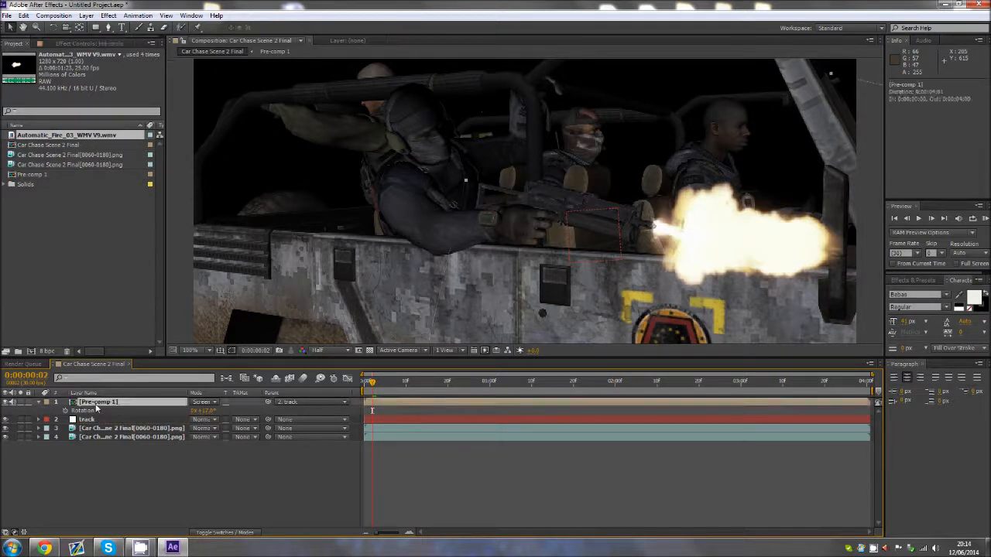
pyautogui.press('Return')
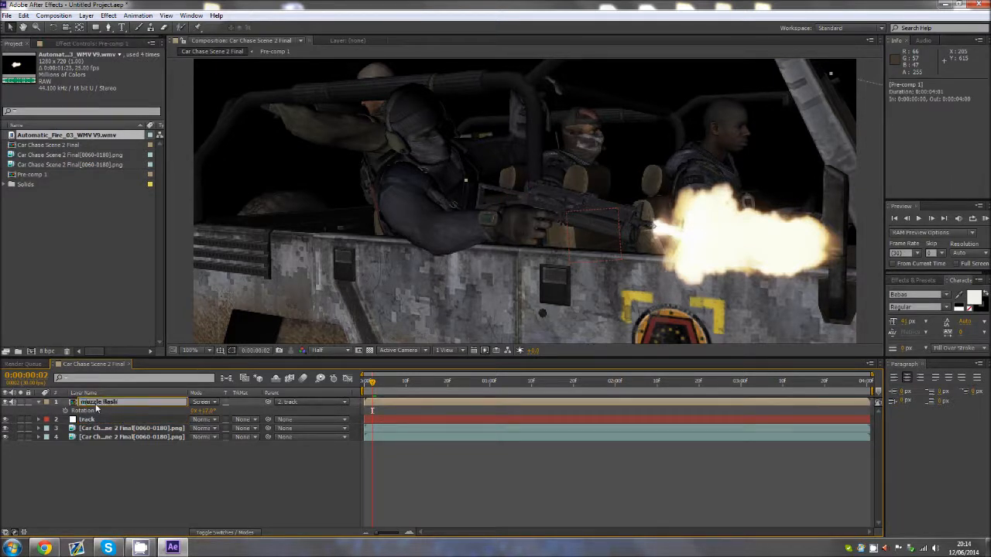
pyautogui.press('Return')
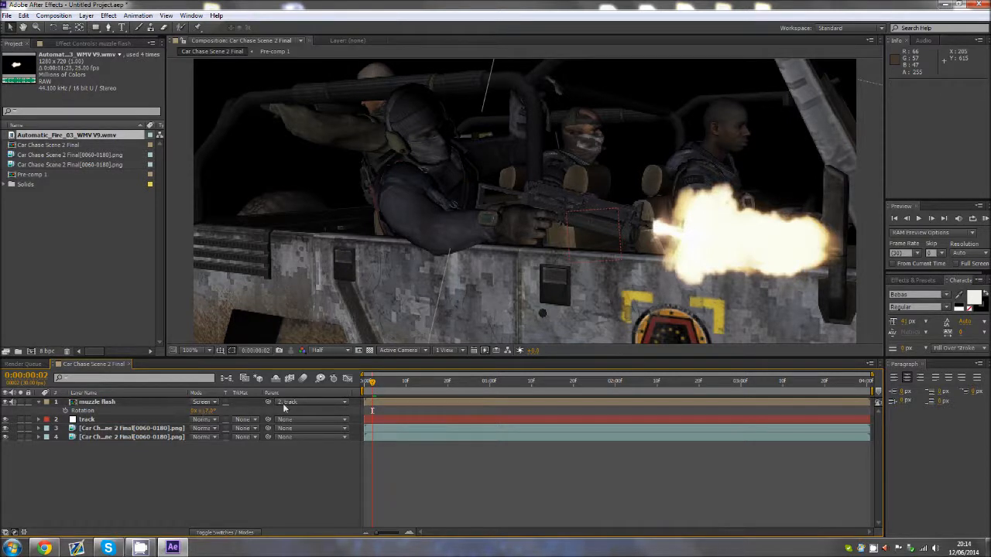
# Scale the muzzle flash layer down to 25% and check its size at the rifle's muzzle.
pyautogui.click(116, 404)
pyautogui.press(',')
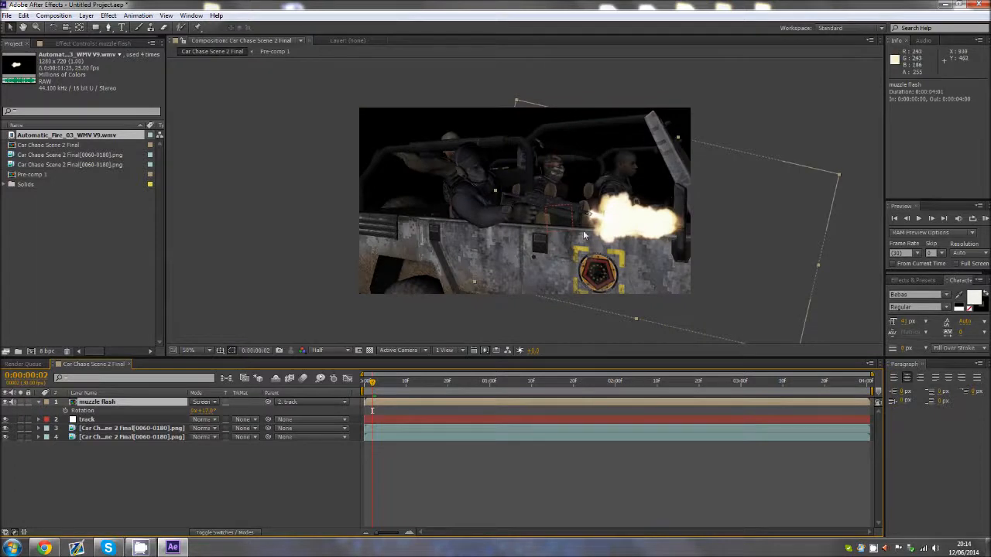
pyautogui.press('s')
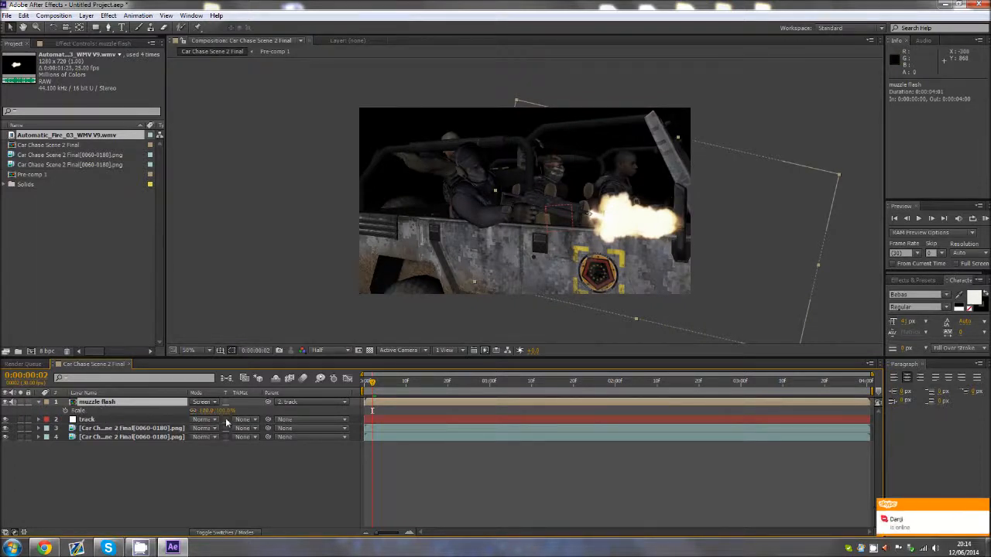
pyautogui.moveTo(223, 416); pyautogui.dragTo(220, 415)
pyautogui.click(248, 468)
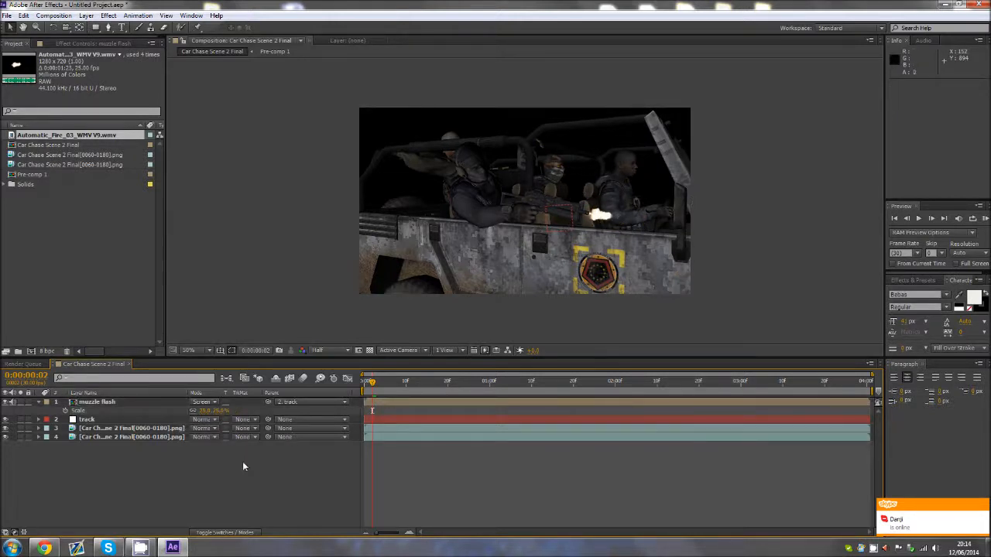
pyautogui.press('/')
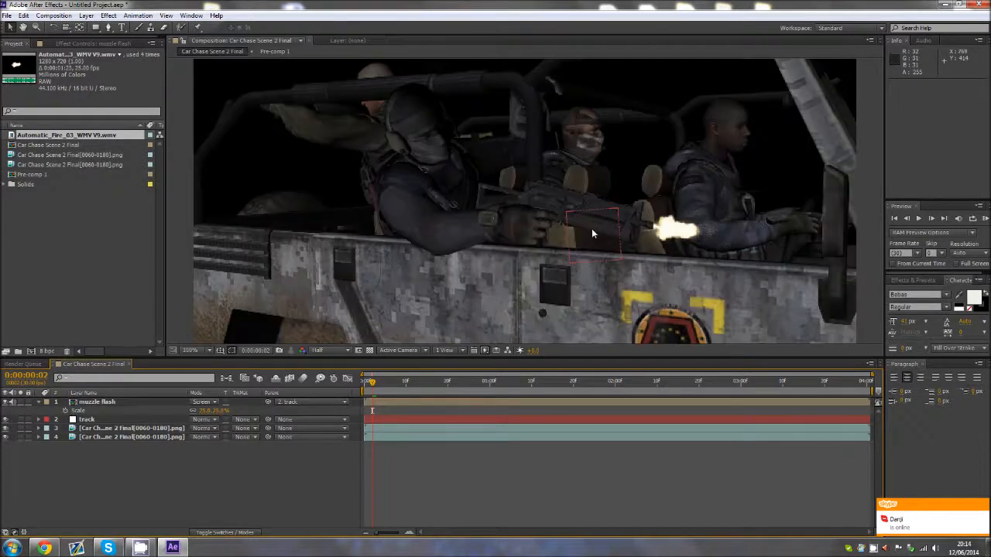
# Check the muzzle flash against the gun over time, then keyframe its position and rotation at the first frame.
pyautogui.moveTo(365, 387); pyautogui.dragTo(573, 384)
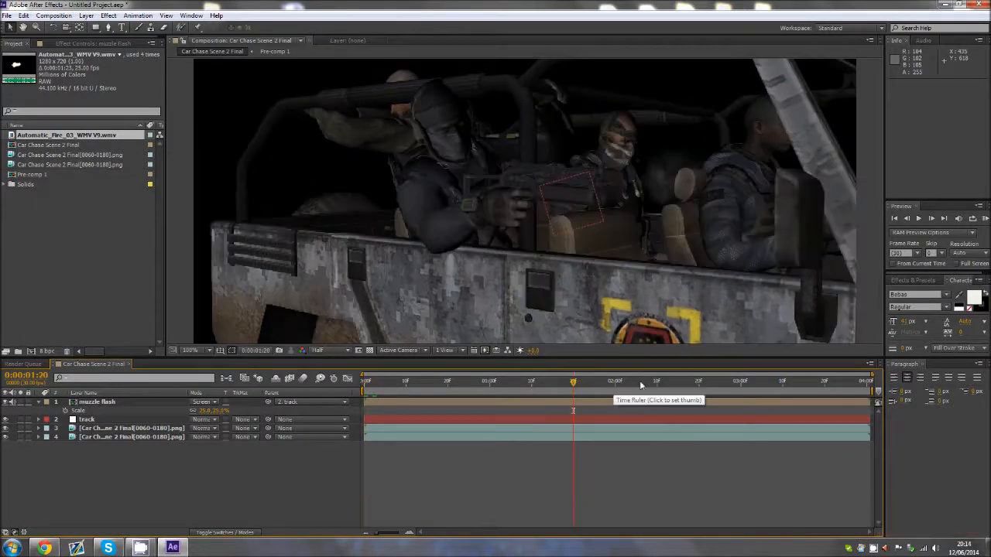
pyautogui.moveTo(641, 385); pyautogui.dragTo(722, 385)
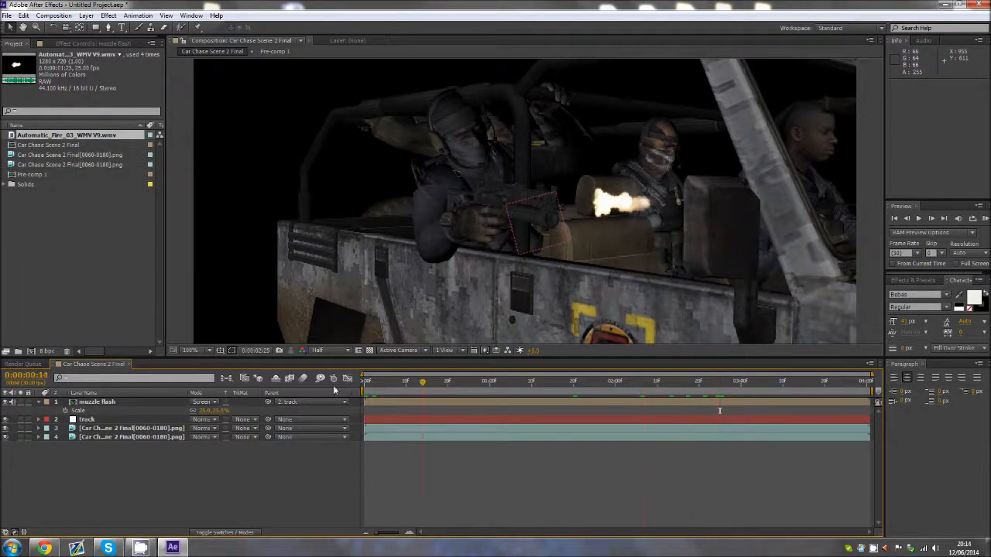
pyautogui.moveTo(718, 386); pyautogui.dragTo(367, 392)
pyautogui.click(96, 402)
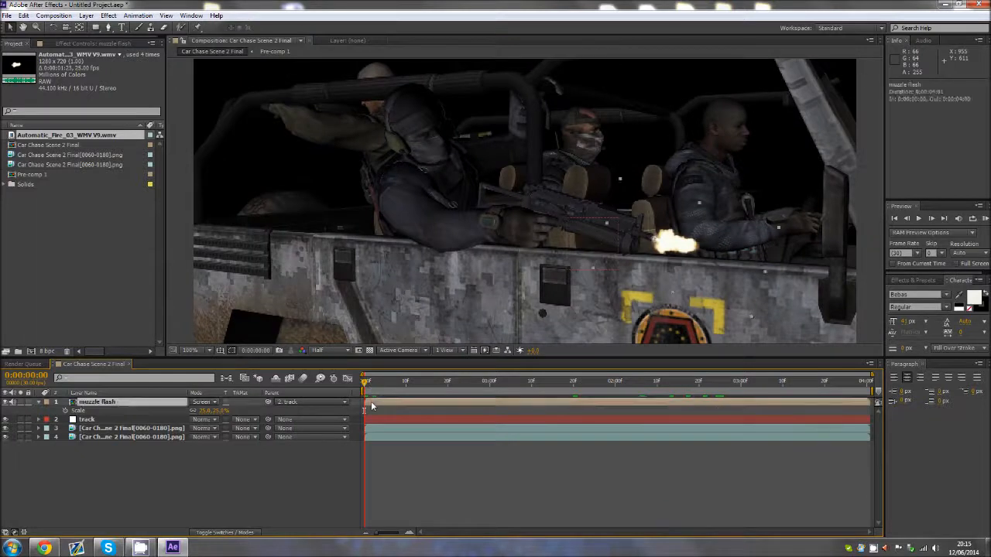
pyautogui.press('p')
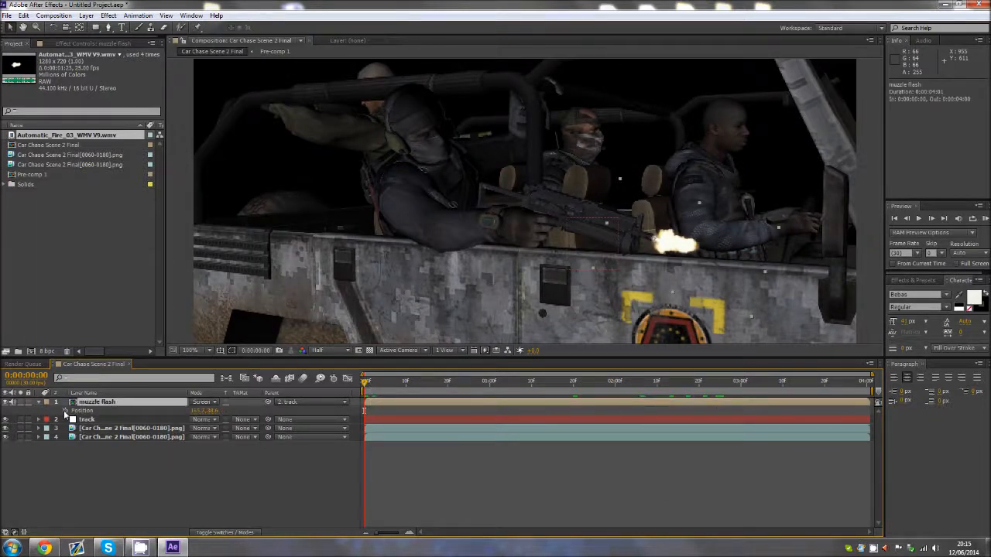
pyautogui.press('r')
# Show the position and rotation properties of both the track and muzzle flash layers in the timeline.
pyautogui.click(87, 420)
pyautogui.press('p')
pyautogui.hotkey('shift', 'r')
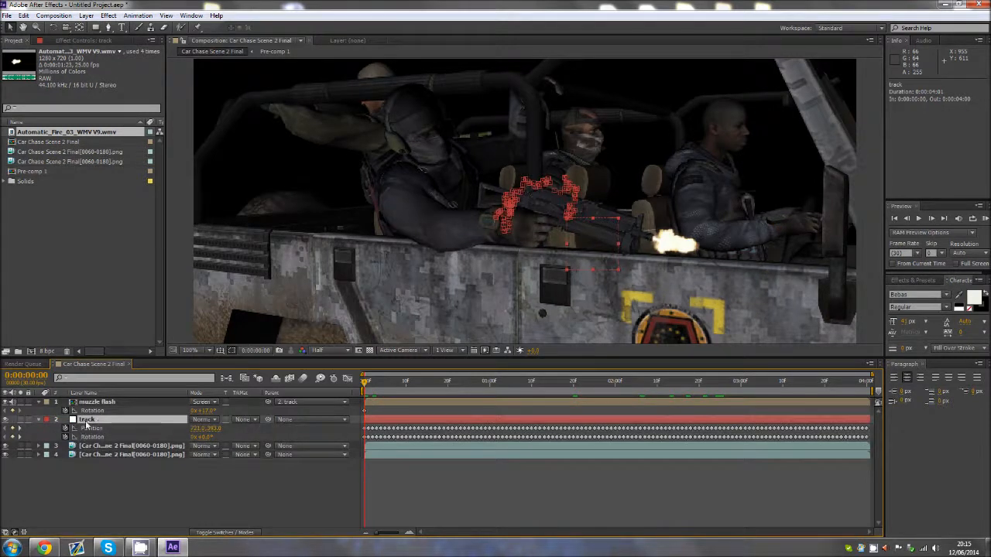
pyautogui.keyDown('ctrl'); pyautogui.click(100, 403); pyautogui.keyUp('ctrl')
pyautogui.click(100, 403)
pyautogui.hotkey('shift', 'p')
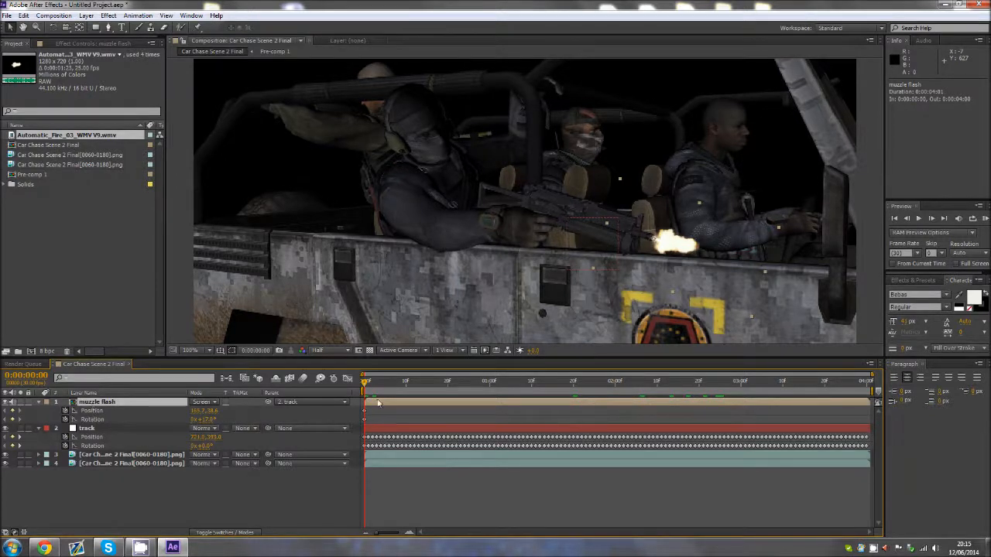
# At 0:00:04:00, move the muzzle flash onto the gun barrel at about 98.1, 34.7 and set its rotation to 27°.
pyautogui.moveTo(451, 385); pyautogui.dragTo(883, 272)
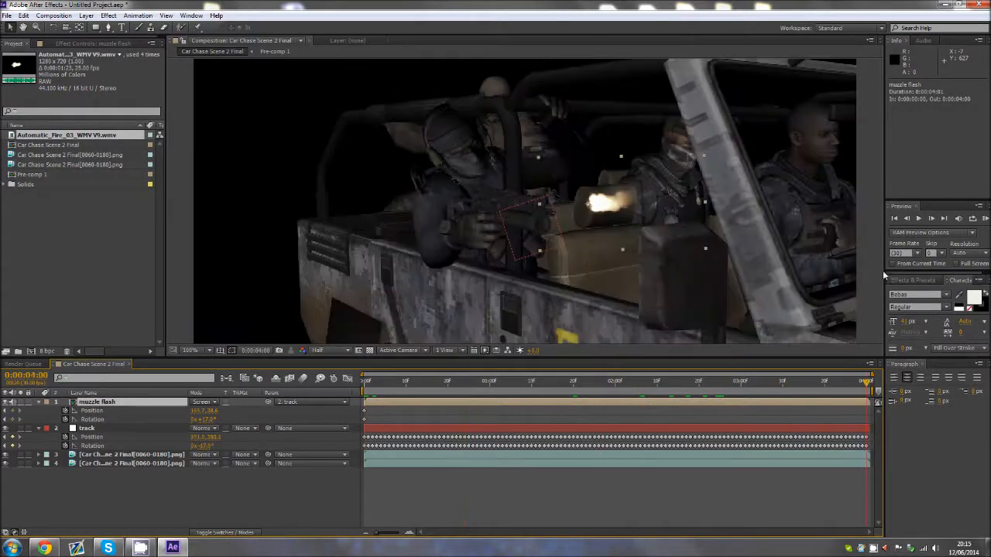
pyautogui.scroll(1, 550, 221)
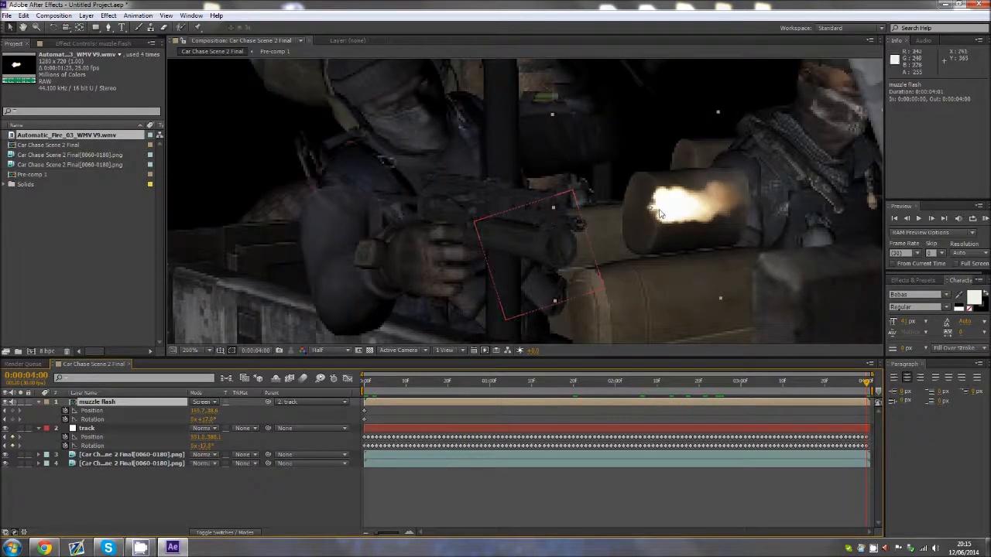
pyautogui.moveTo(660, 214); pyautogui.dragTo(591, 219)
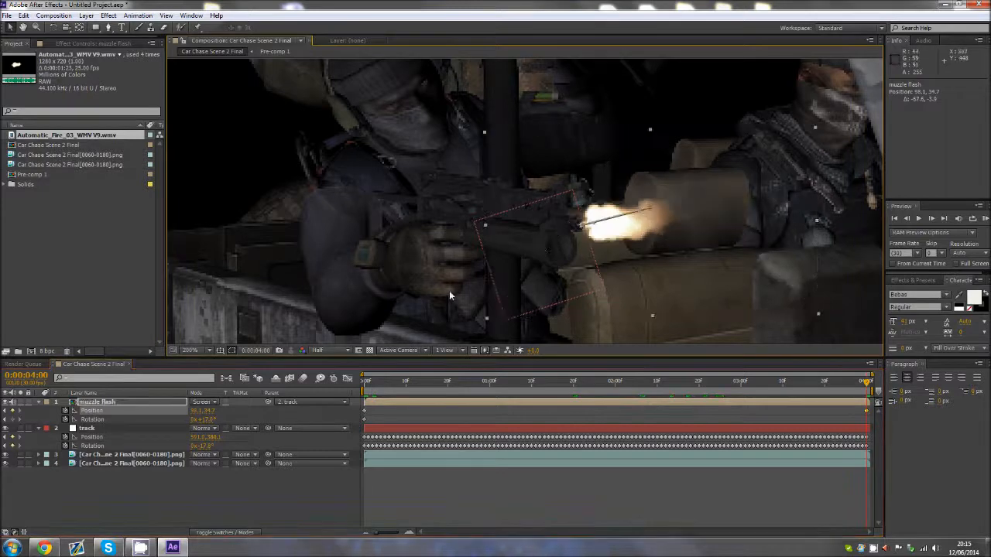
pyautogui.moveTo(205, 420); pyautogui.dragTo(215, 420)
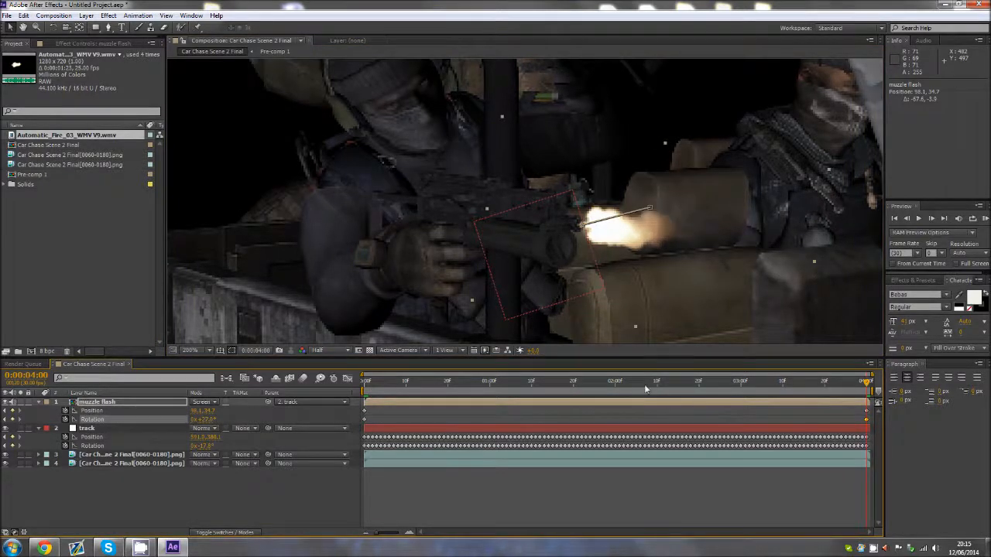
# Examine the flash's alignment with the gun barrel at several frames around the middle of the shot.
pyautogui.click(632, 382)
pyautogui.scroll(-1, 865, 188)
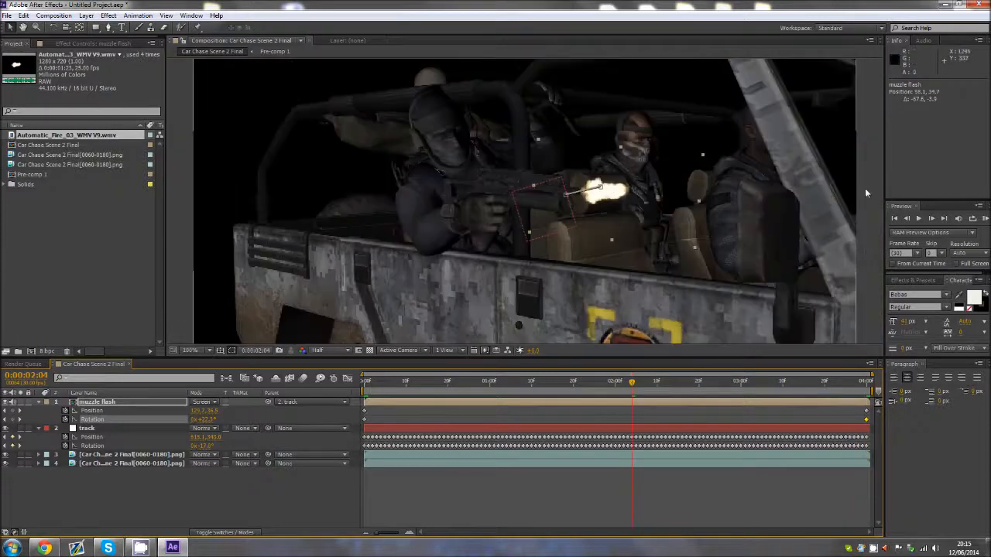
pyautogui.click(595, 382)
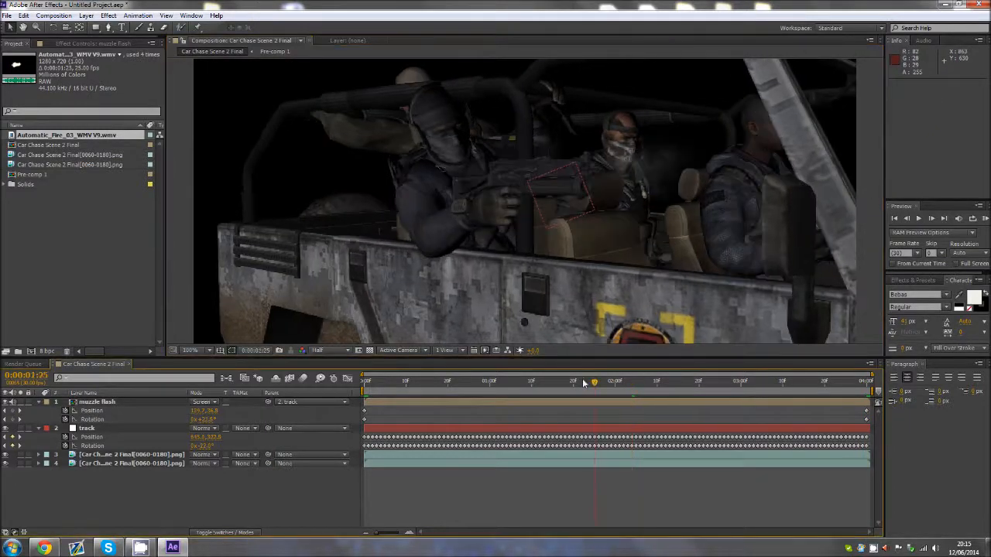
pyautogui.click(575, 382)
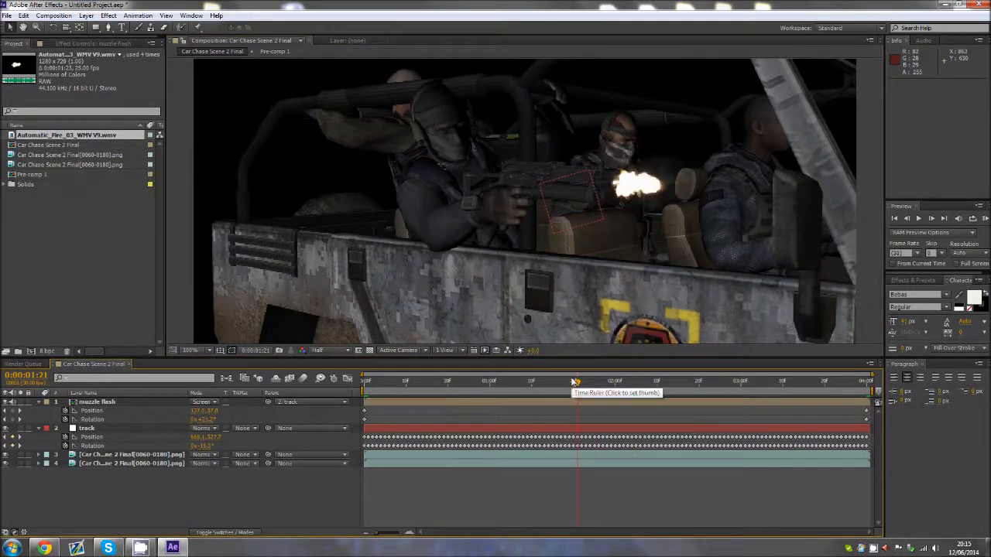
# Collapse the muzzle flash and track layer properties and delete the upper Car Chase Scene 2 Final image sequence layer.
pyautogui.click(39, 402)
pyautogui.click(39, 411)
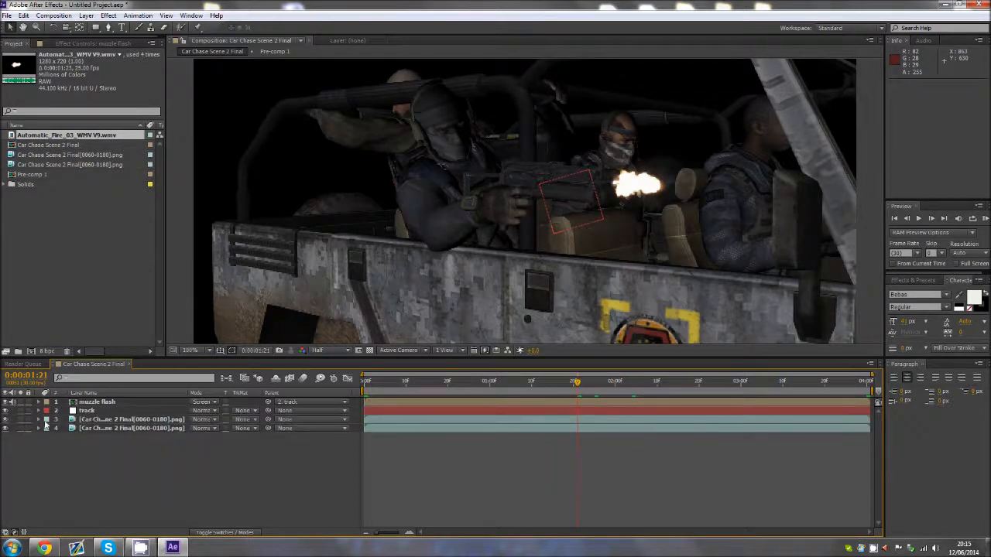
pyautogui.click(109, 420)
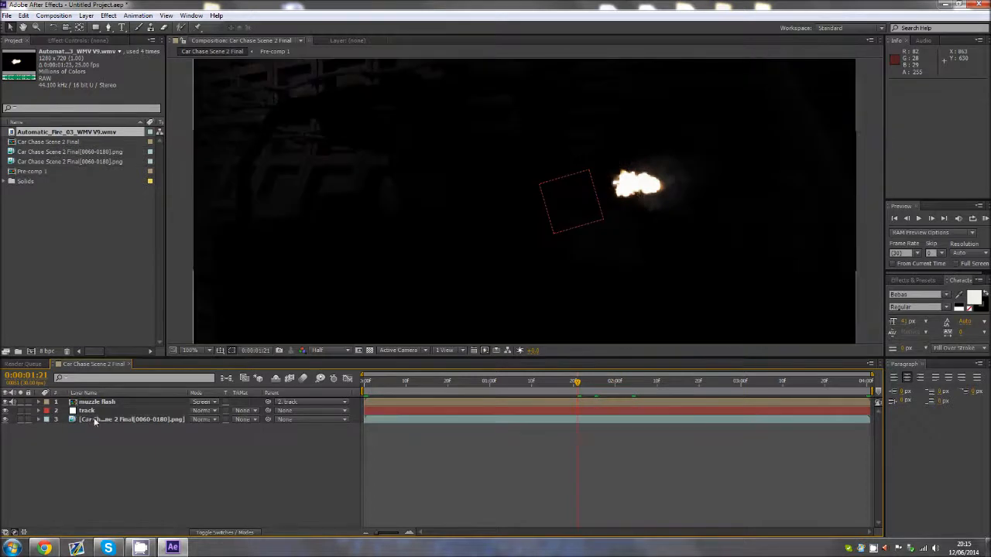
pyautogui.press('Delete')
# Fit more of the composition in view and run a RAM preview of the whole shot.
pyautogui.scroll(-1, 490, 214)
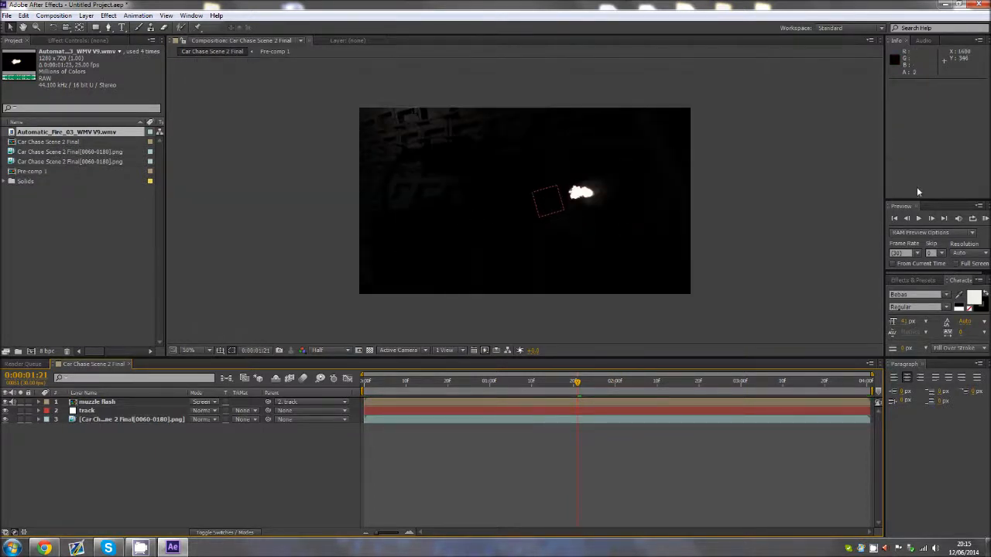
pyautogui.click(985, 219)
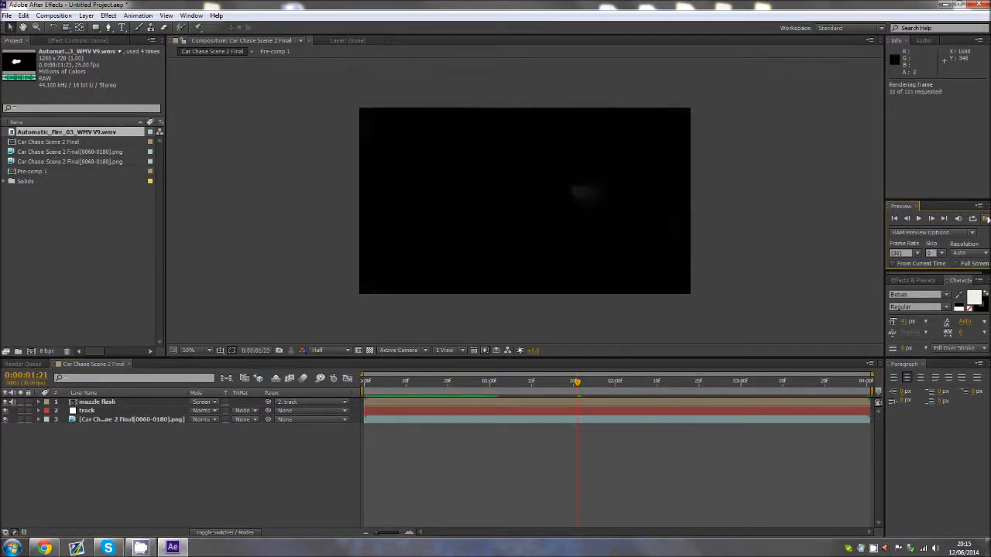